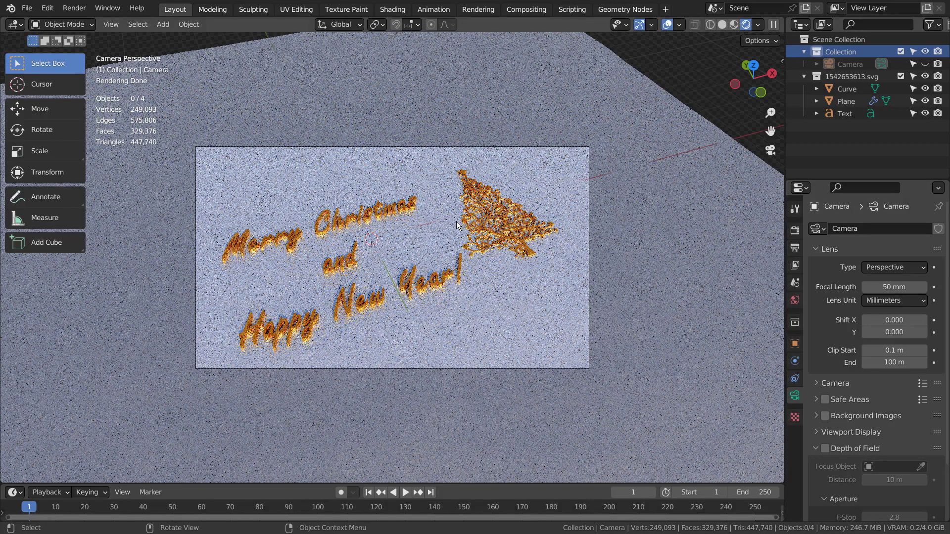
Switch the viewport to Material Preview shading and zoom in on the gold greeting text
click(734, 24)
scroll(536, 293, up, 3)
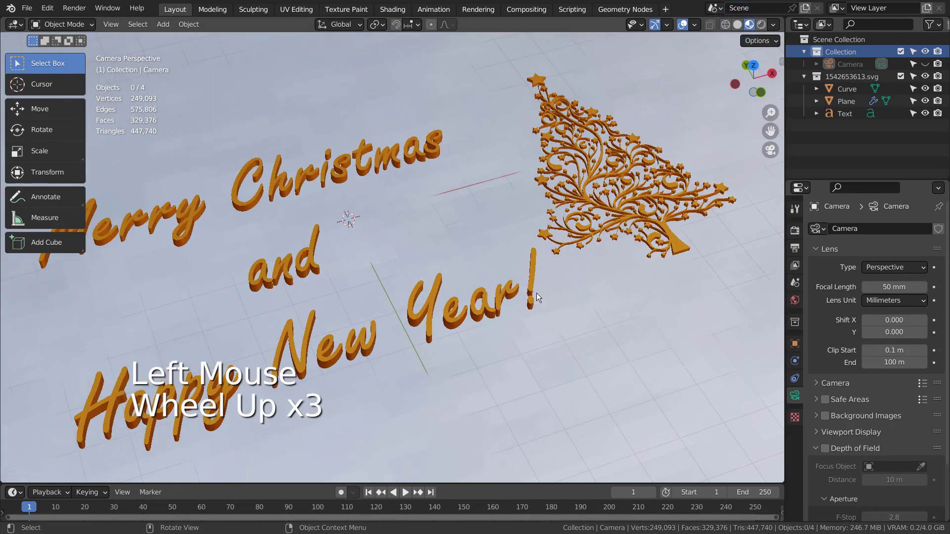
scroll(536, 293, down, 1)
click(391, 170)
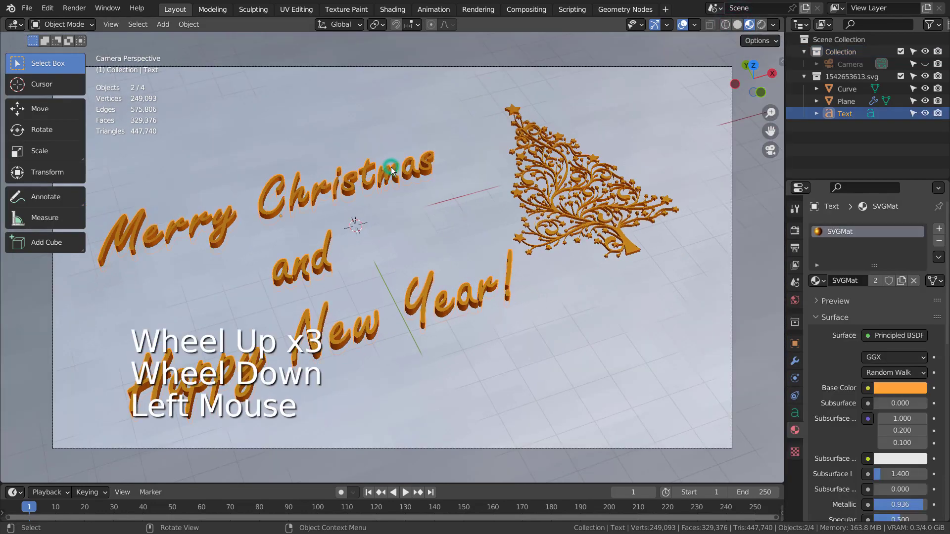
click(795, 413)
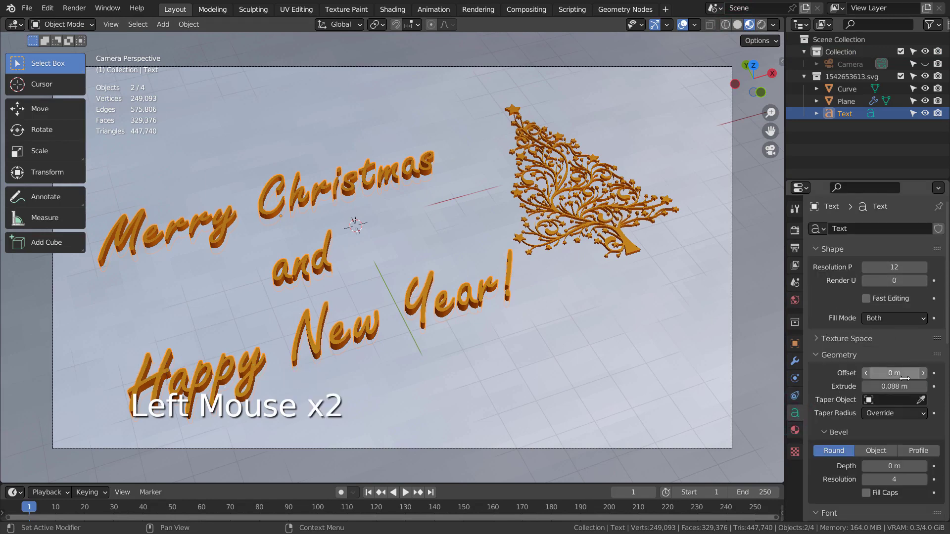
scroll(835, 345, down, 7)
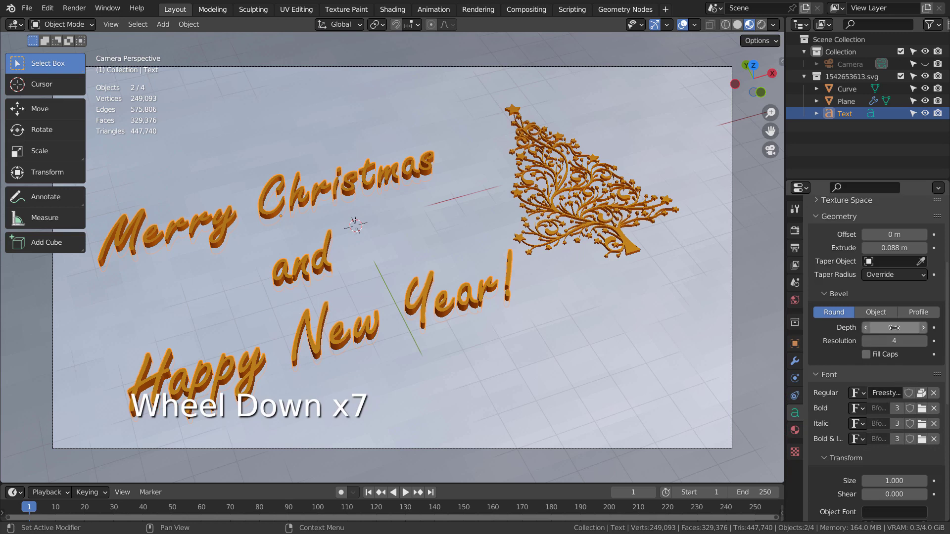
scroll(885, 328, up, 4)
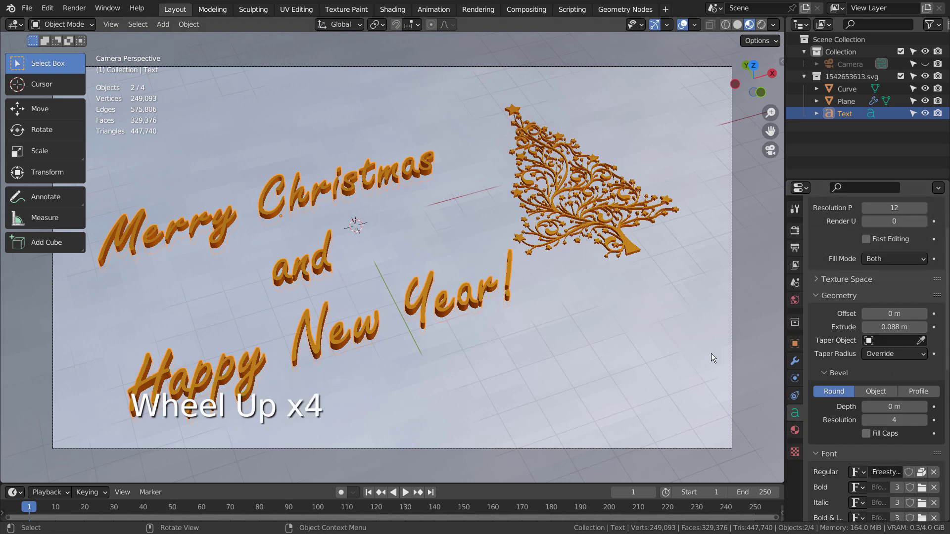
click(795, 430)
key(ctrl+space)
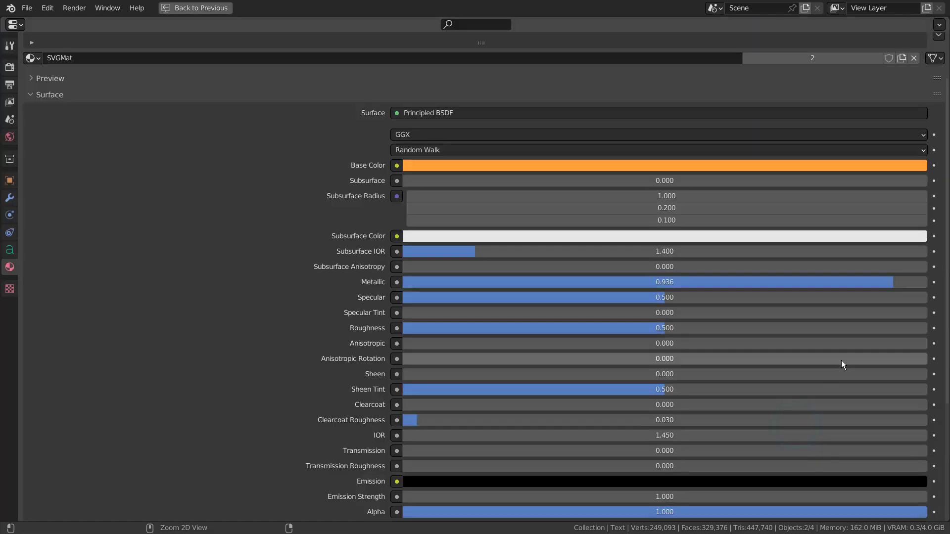
scroll(841, 360, down, 3)
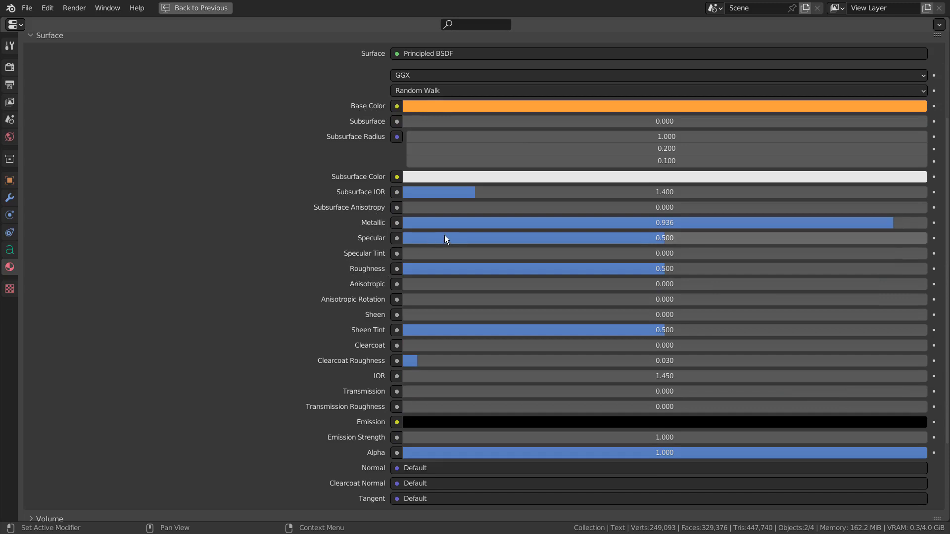
key(ctrl+space)
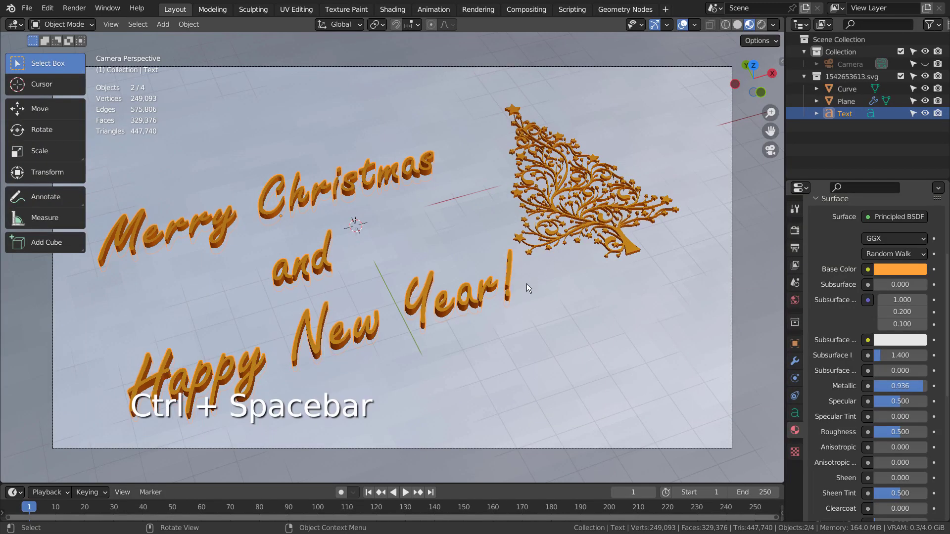
Select the ground plane, switch to Solid shading and briefly check it in Edit Mode
click(615, 338)
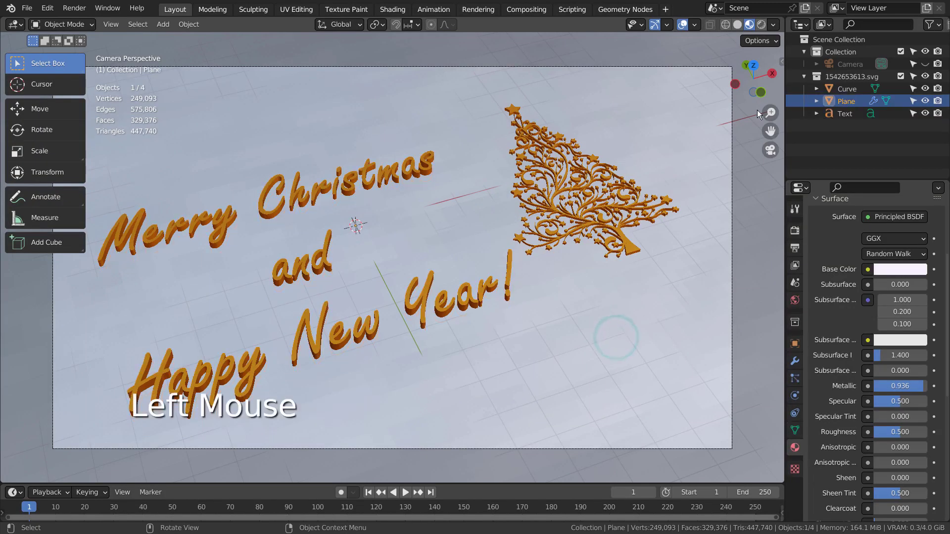
click(738, 24)
key(Tab)
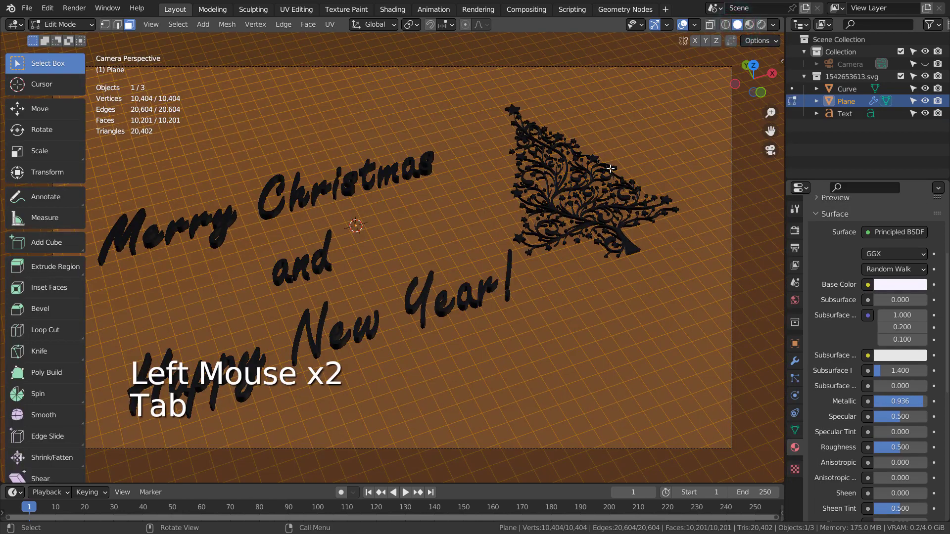
scroll(598, 250, down, 4)
key(Tab)
middle_drag(598, 250, 728, 257)
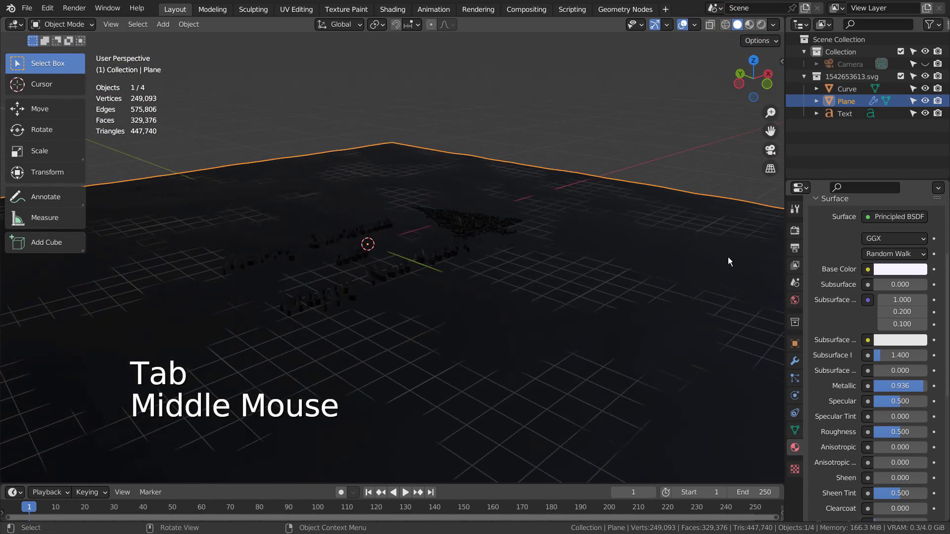
Browse the plane's properties full-screen, then show its Displace modifier settings
key(ctrl+space)
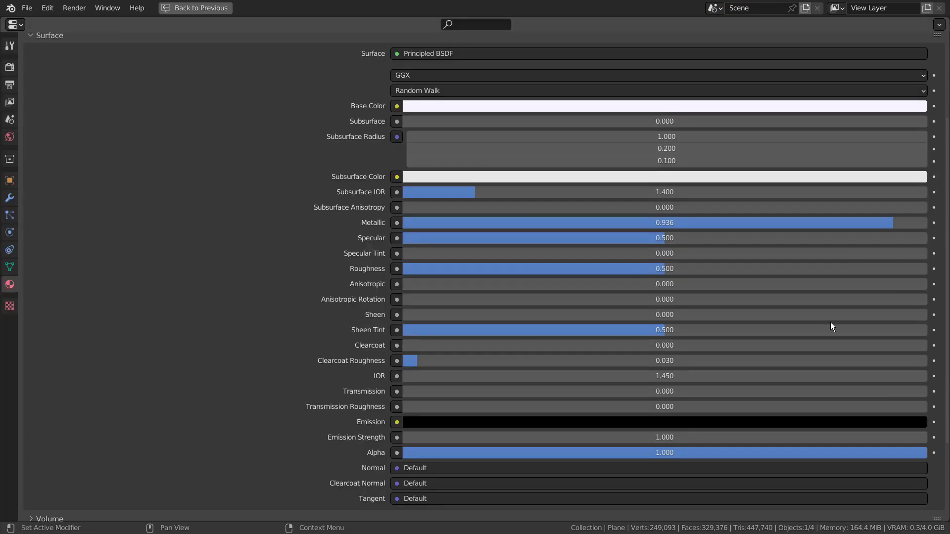
scroll(830, 322, down, 1)
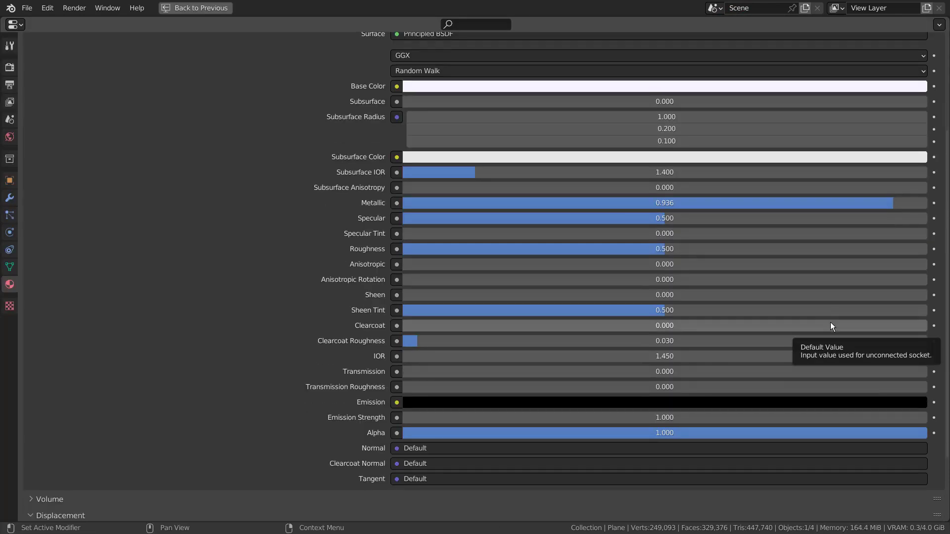
scroll(437, 148, up, 1)
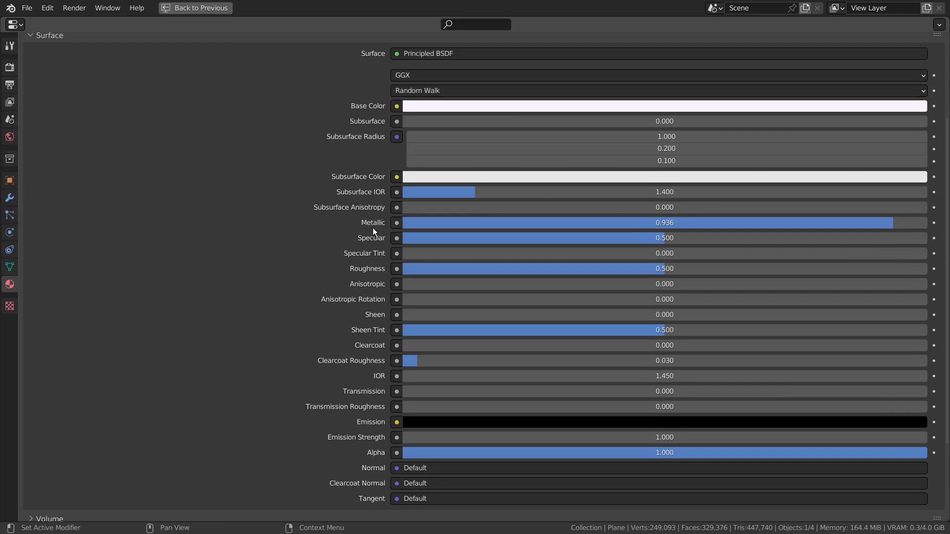
key(ctrl+space)
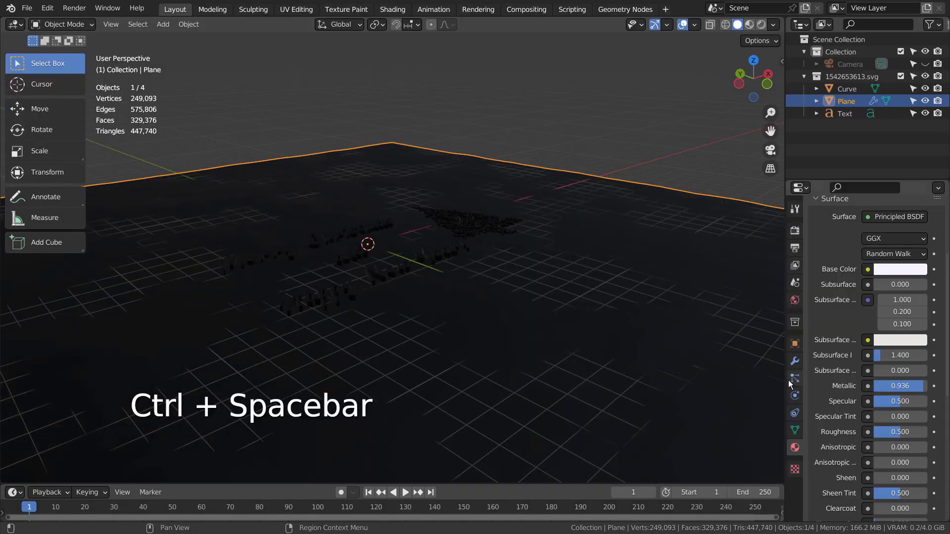
click(796, 361)
View the Clouds texture driving the Displace modifier in full-screen Properties
key(ctrl+space)
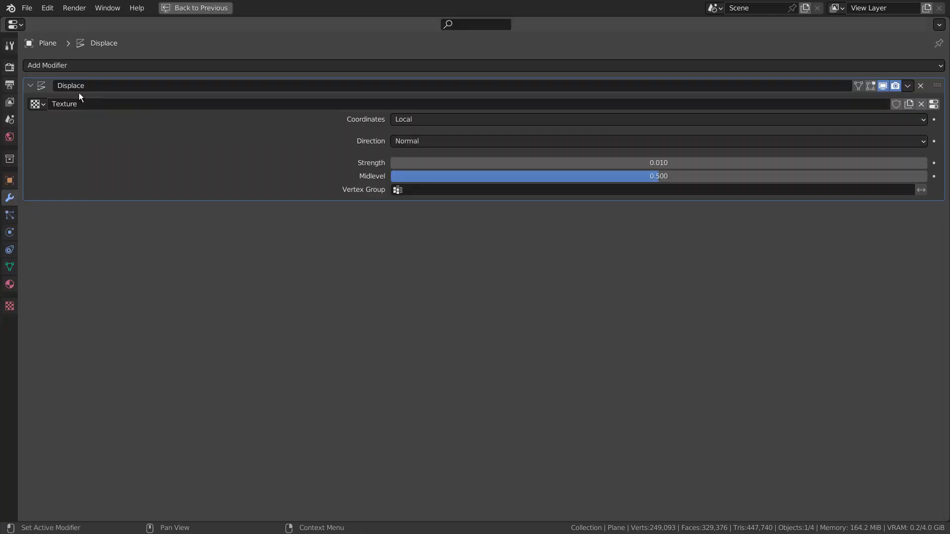
click(10, 306)
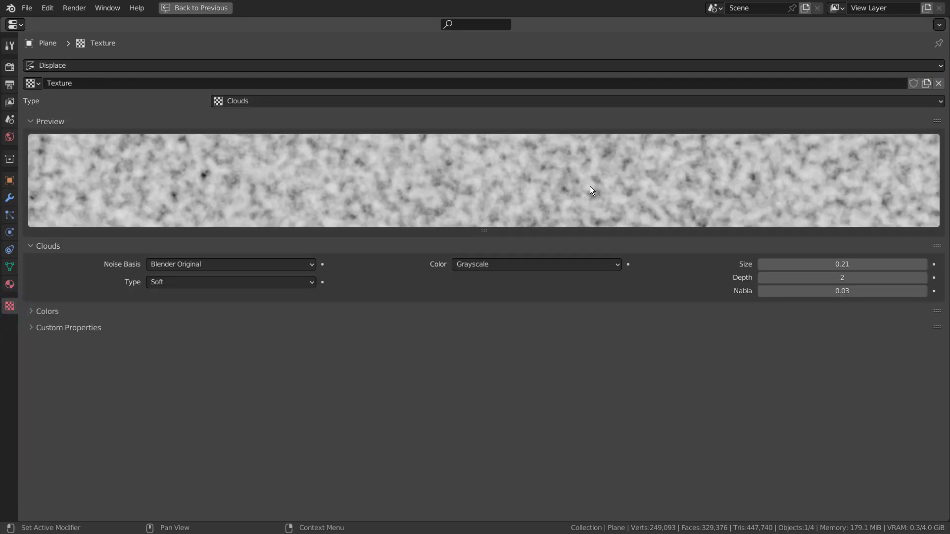
Switch to Material Preview with overlays hidden and raise the Displace strength to 0.110
key(ctrl+space)
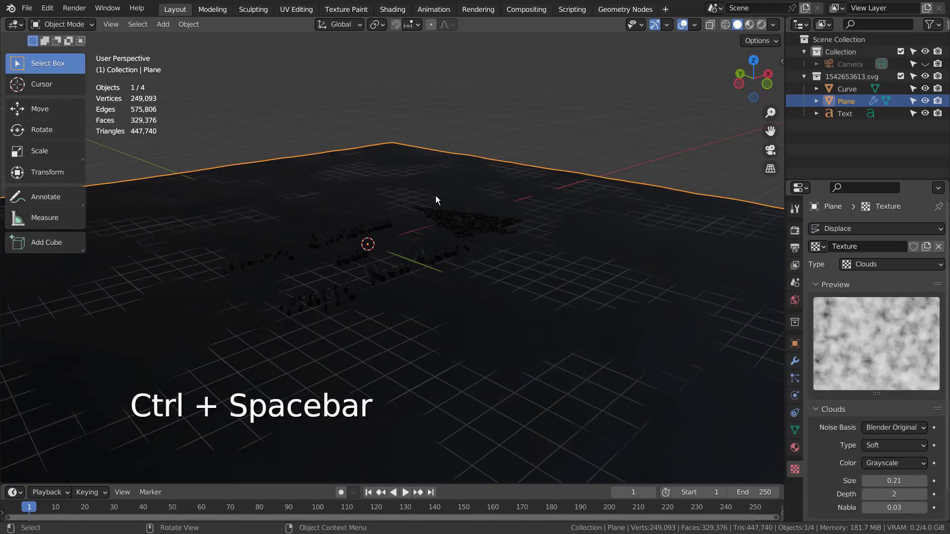
click(749, 25)
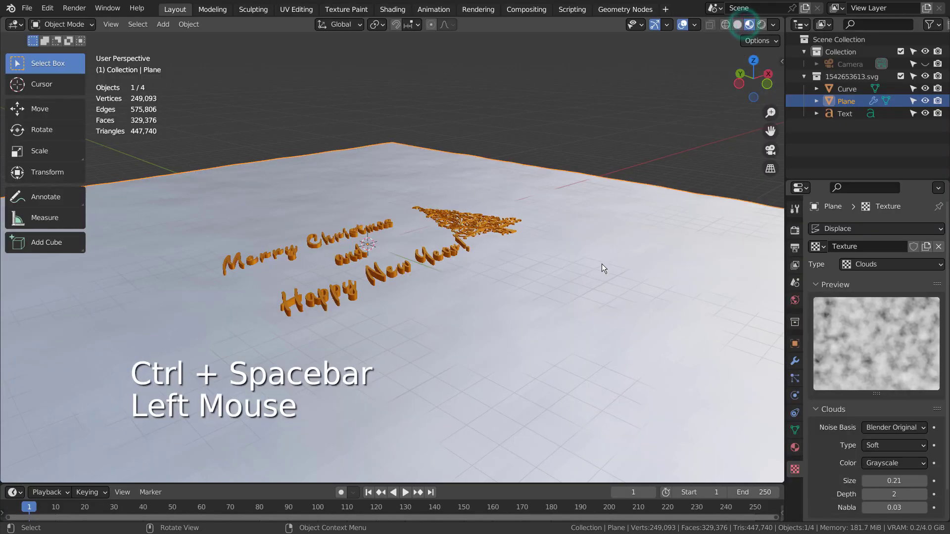
mouse_move(602, 264)
middle_down()
mouse_move(602, 238)
mouse_move(506, 273)
mouse_move(469, 251)
mouse_move(485, 280)
mouse_move(542, 325)
mouse_move(550, 384)
mouse_move(594, 261)
middle_up()
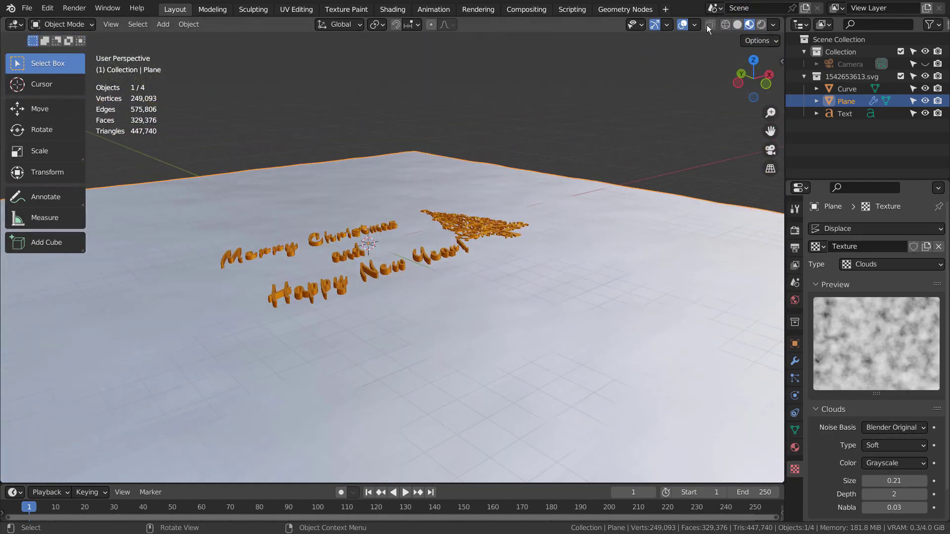
click(682, 24)
middle_drag(666, 134, 664, 157)
click(795, 361)
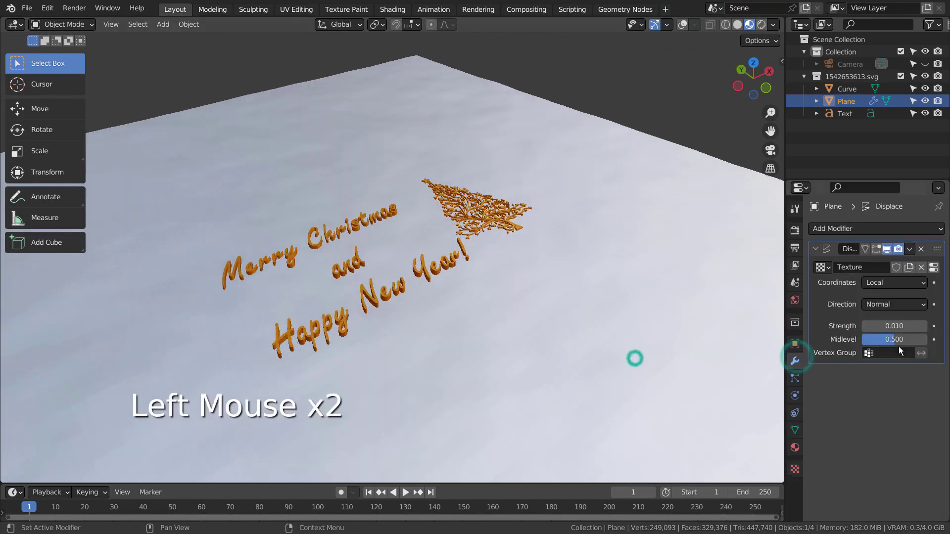
mouse_move(894, 326)
shift+mouse_down()
mouse_move(911, 326)
mouse_move(881, 326)
mouse_move(906, 326)
shift+mouse_up()
Shade the plane smooth and set the Displace strength to 0.05
right_click(634, 262)
click(634, 264)
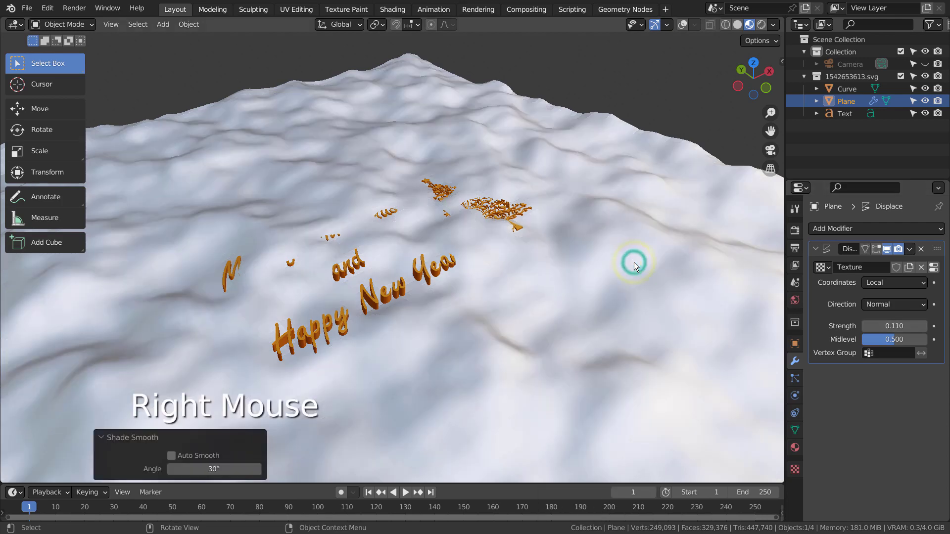
click(894, 326)
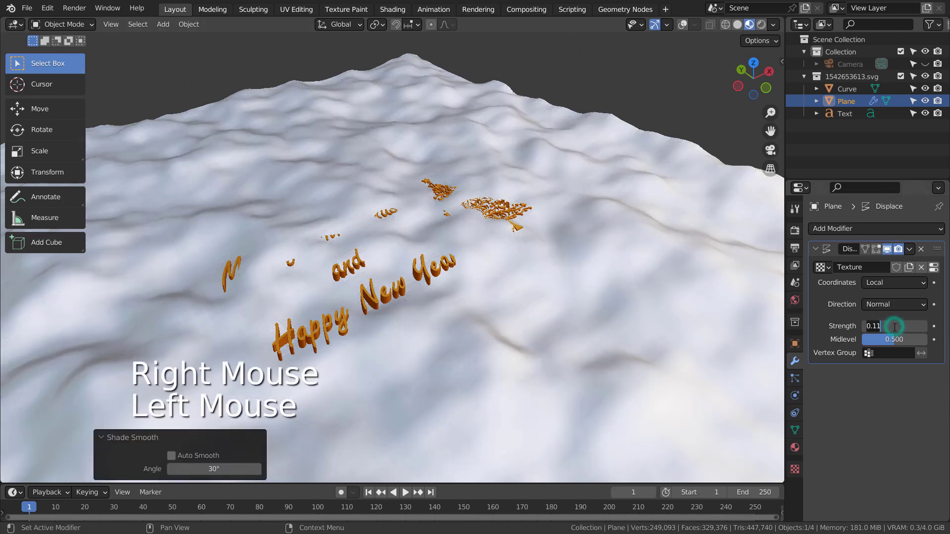
key(BackSpace)
text(05)
key(Return)
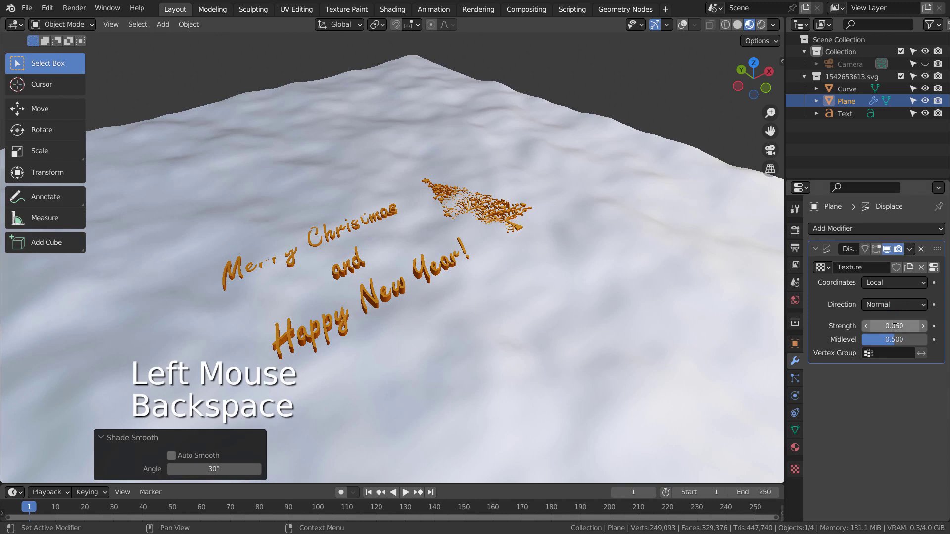
Lower the Displace strength further to 0.020 and orbit around the snowy scene
click(894, 326)
text(0.02)
key(Return)
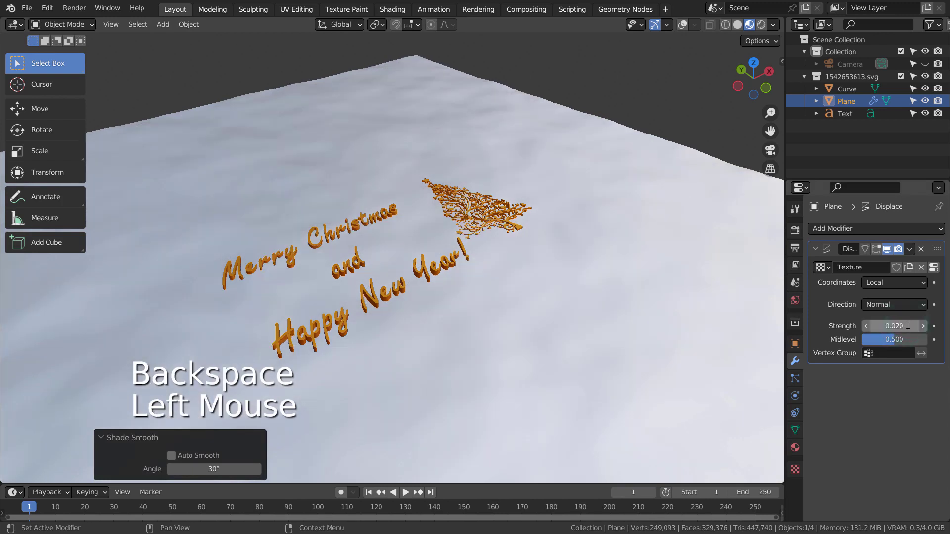
click(633, 87)
middle_drag(642, 204, 586, 239)
Select the filigree tree, turn overlays on, isolate it with Shift+H and frame it for close inspection
click(527, 239)
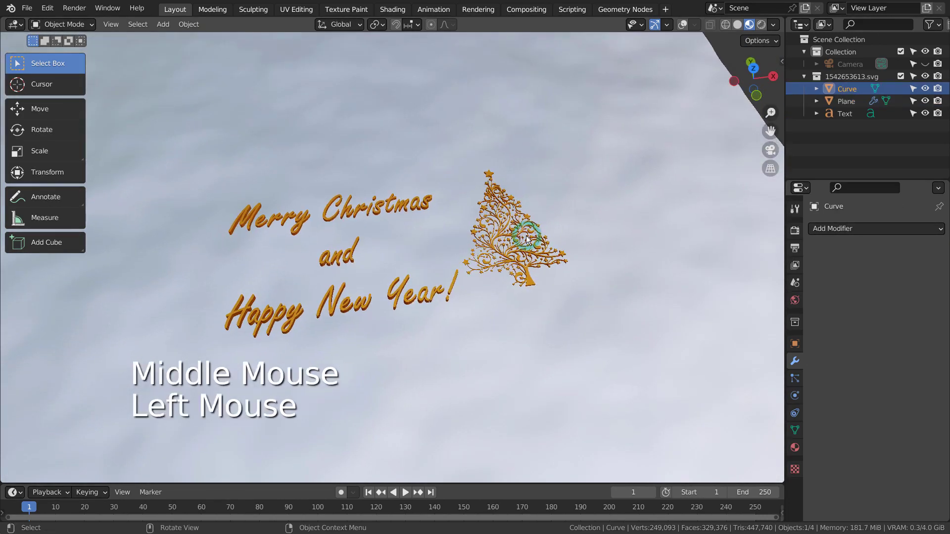
click(682, 24)
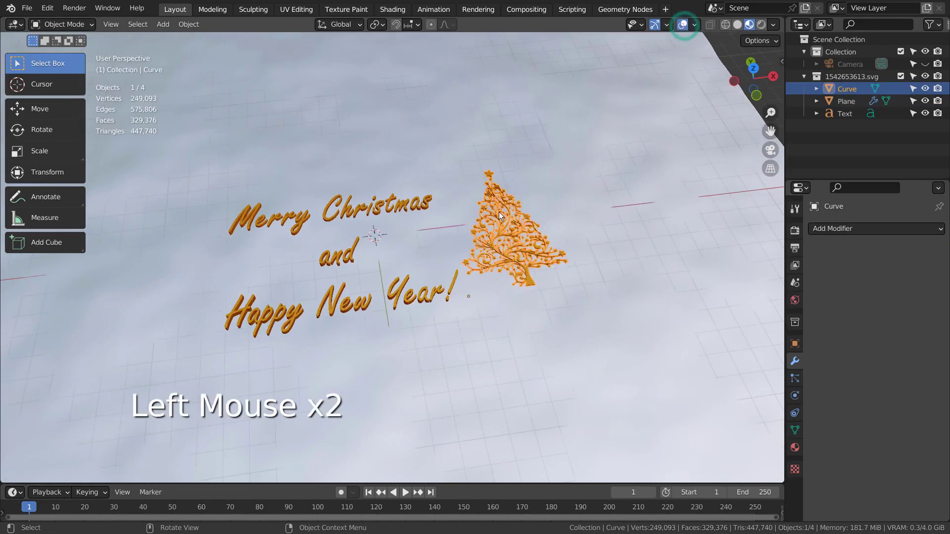
key(shift+h)
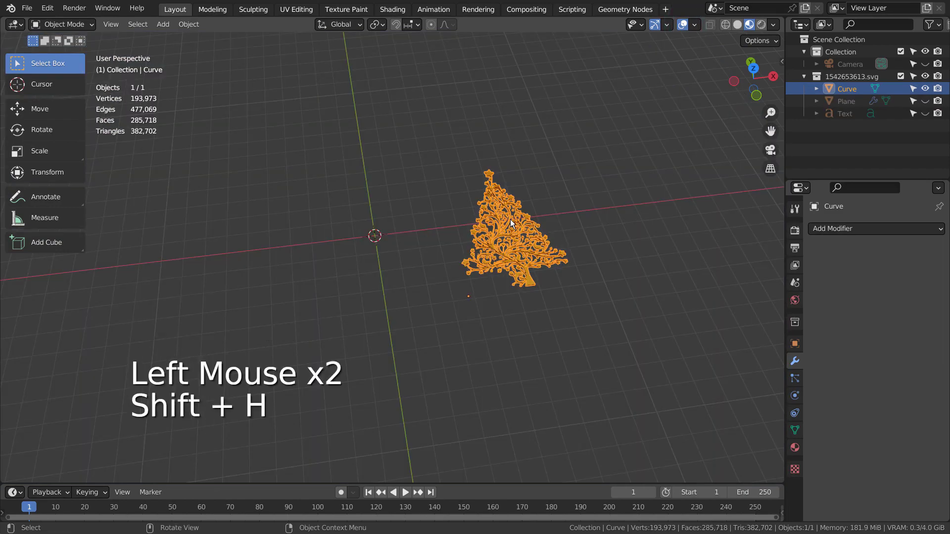
key(KP_Decimal)
scroll(539, 278, up, 9)
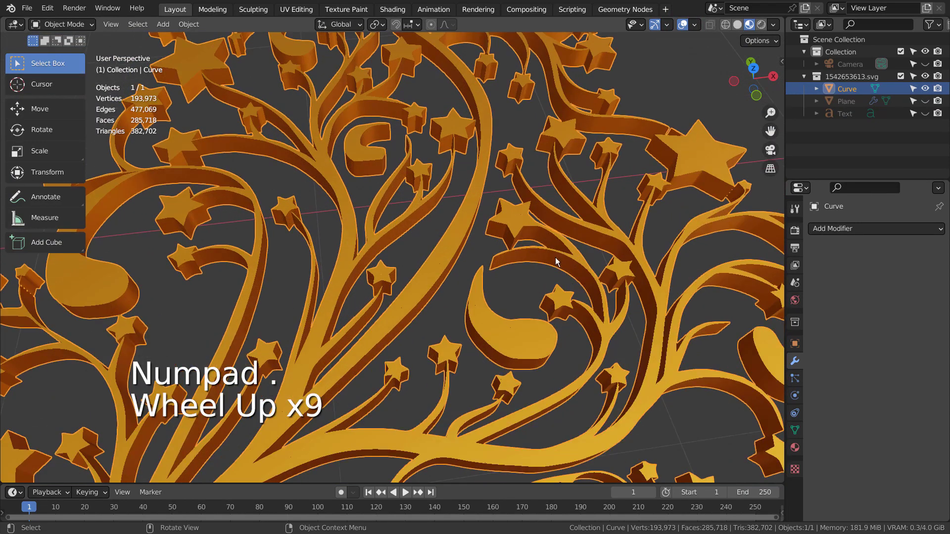
middle_drag(555, 257, 572, 309)
scroll(545, 165, down, 5)
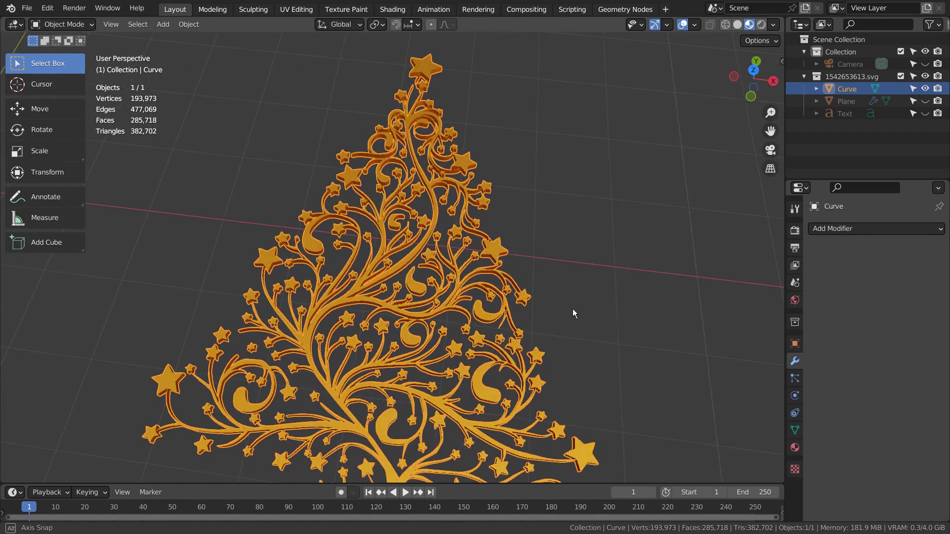
scroll(562, 307, down, 2)
Hide the tree, exclude the 1542653613.svg collection and make Collection active
key(h)
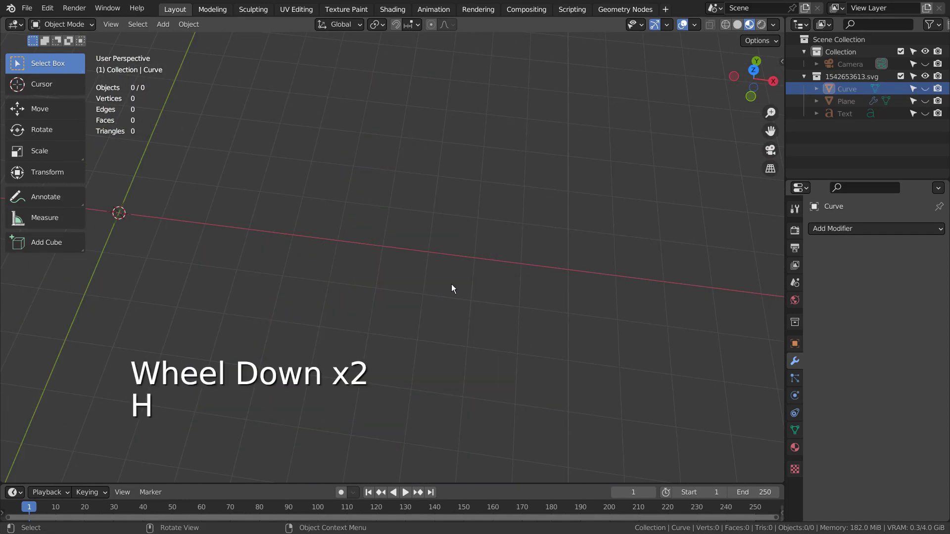
click(903, 76)
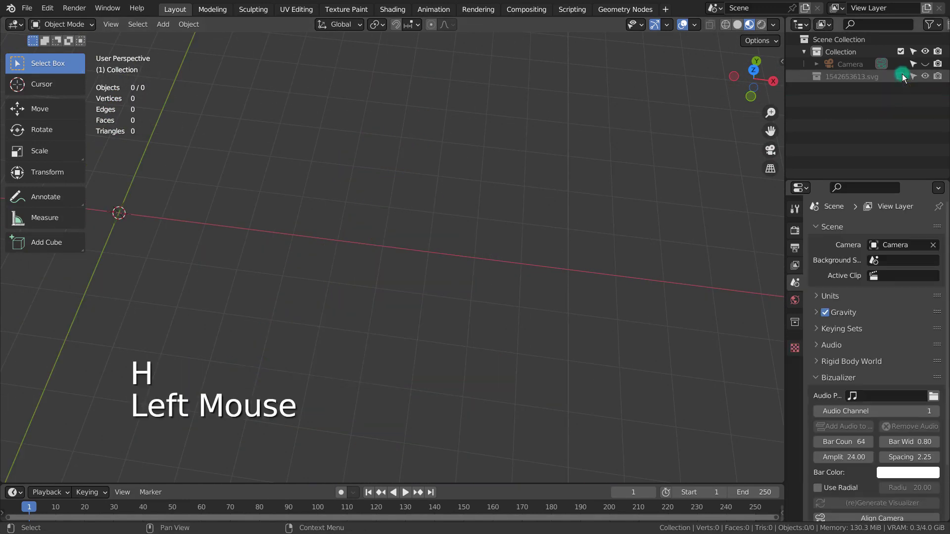
click(901, 74)
click(898, 76)
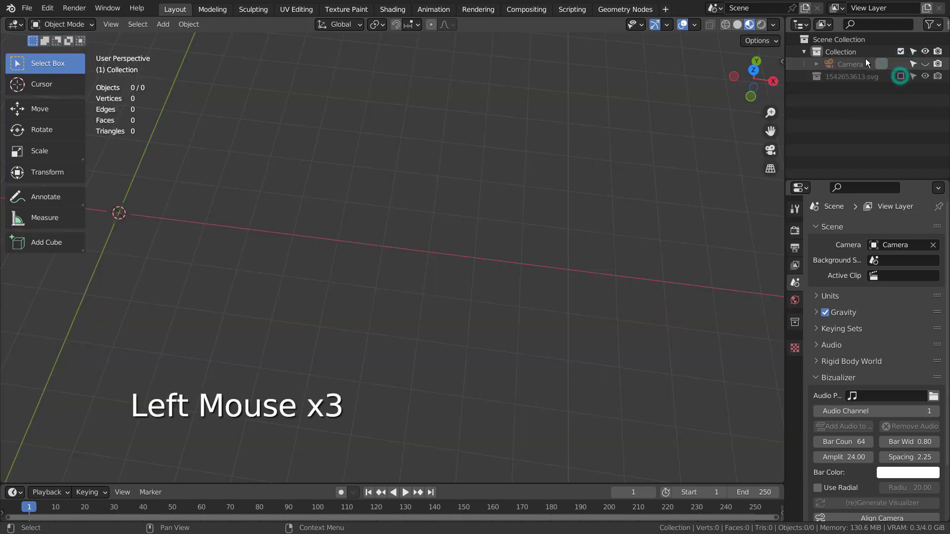
click(866, 54)
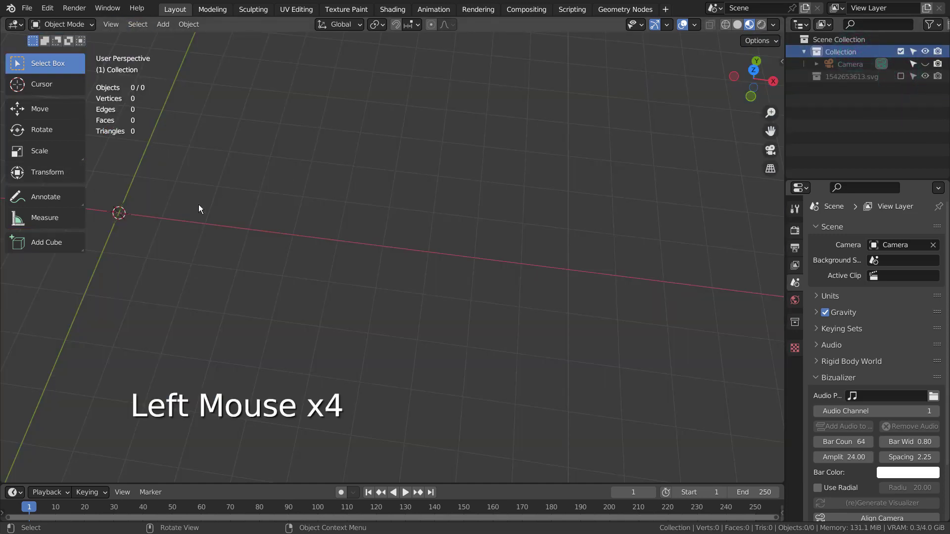
shift+middle_drag(199, 209, 411, 265)
Import 1542653613.svg again as Scalable Vector Graphics (.svg)
key(shift+a)
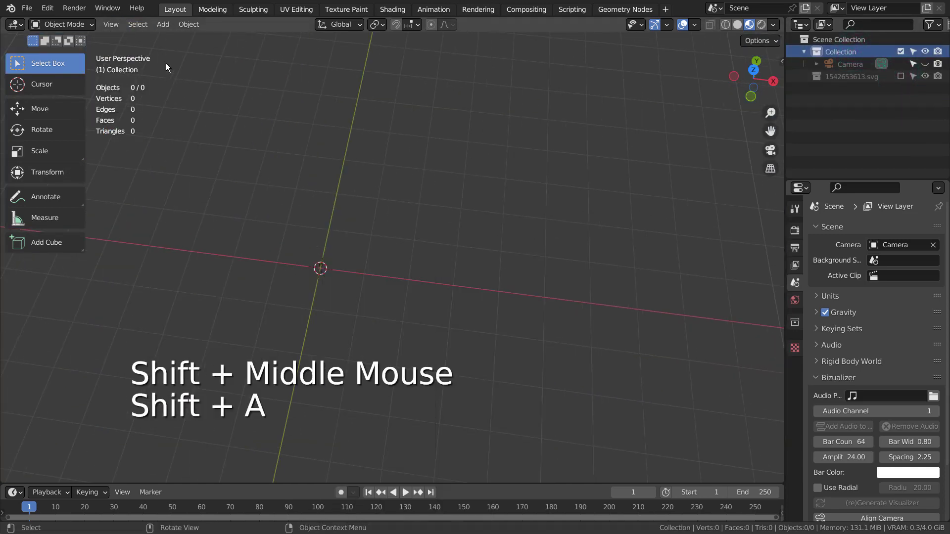
click(27, 8)
mouse_move(99, 171)
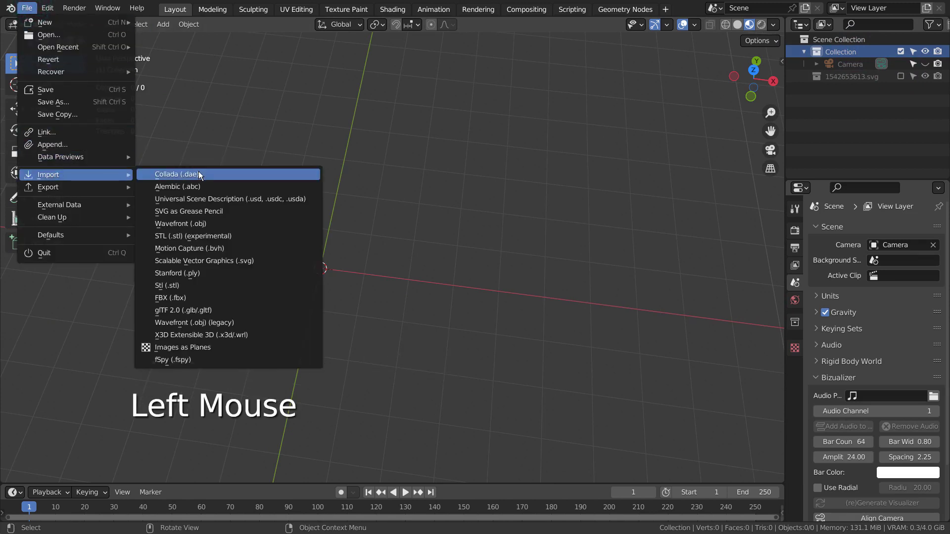
click(235, 260)
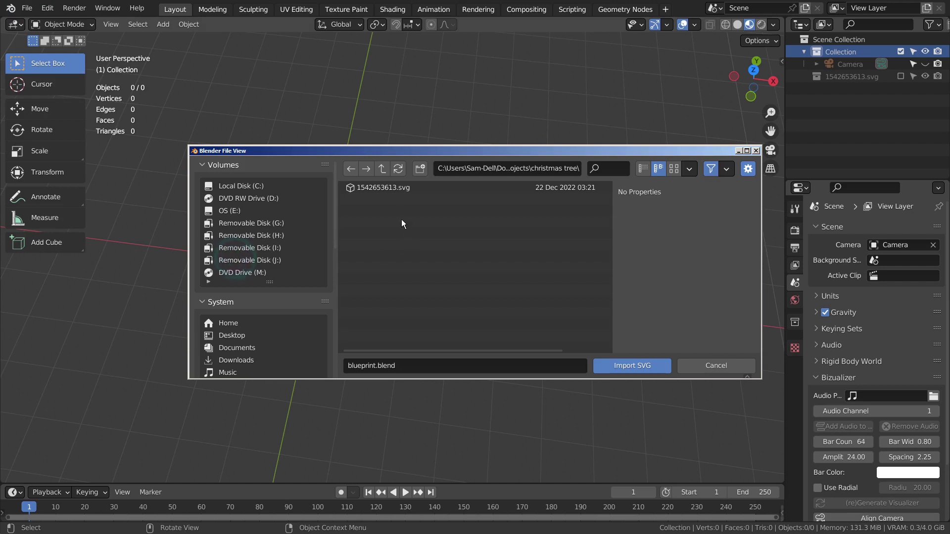
click(381, 188)
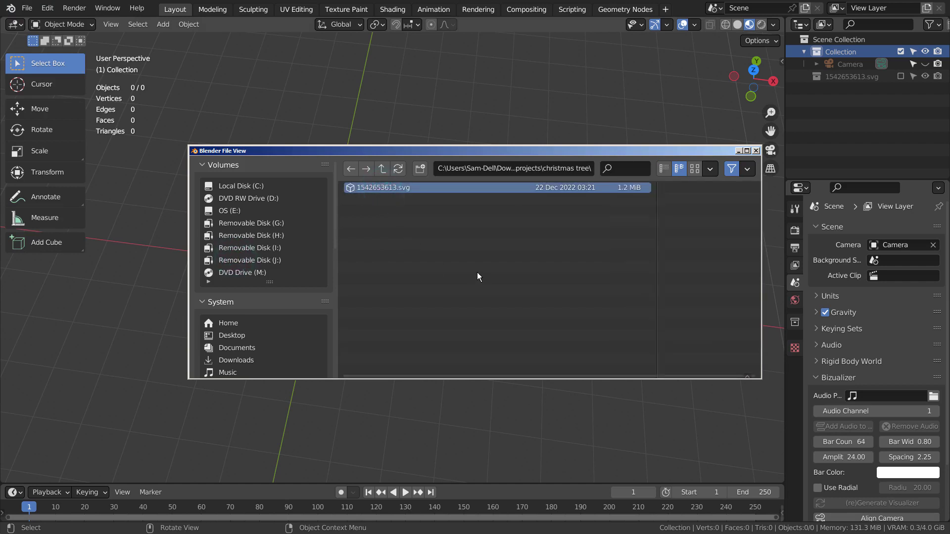
key(Return)
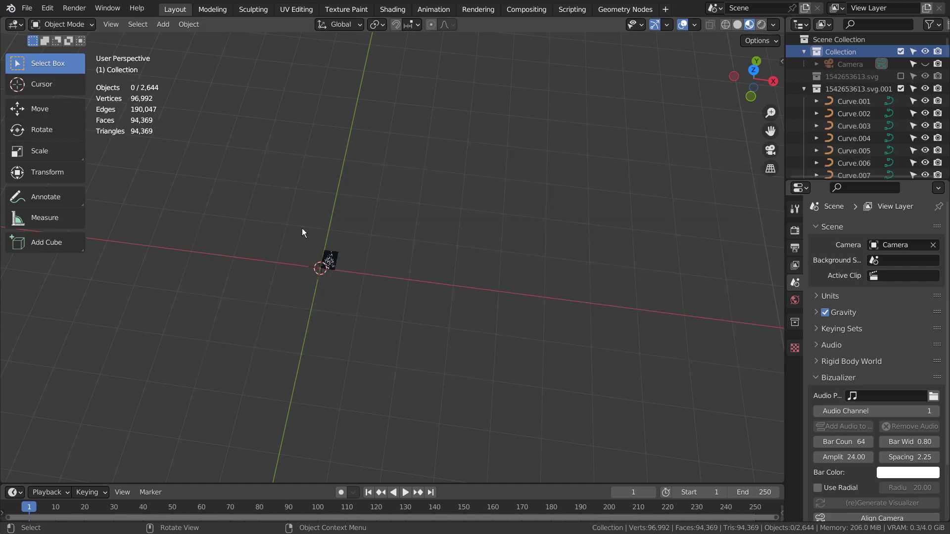
Box-select the imported tree curves, scale them uniformly by 15.231 and inspect from several angles
drag(301, 229, 405, 329)
key(s)
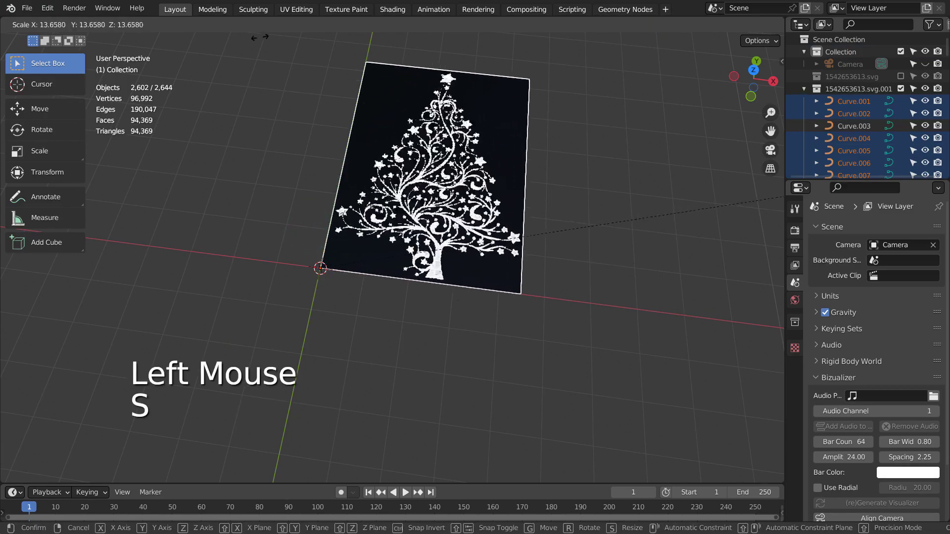
click(423, 355)
middle_click(437, 352)
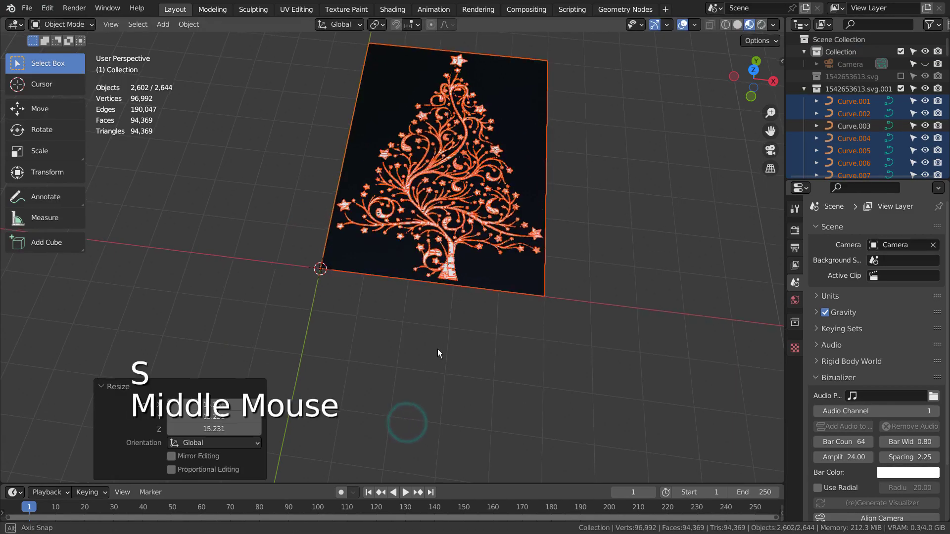
middle_drag(437, 352, 560, 296)
scroll(562, 281, up, 2)
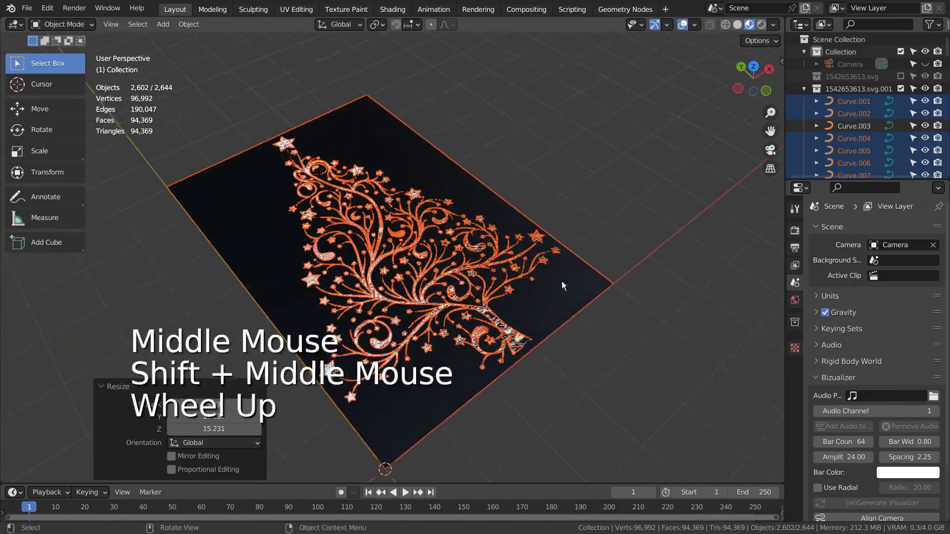
scroll(562, 281, up, 12)
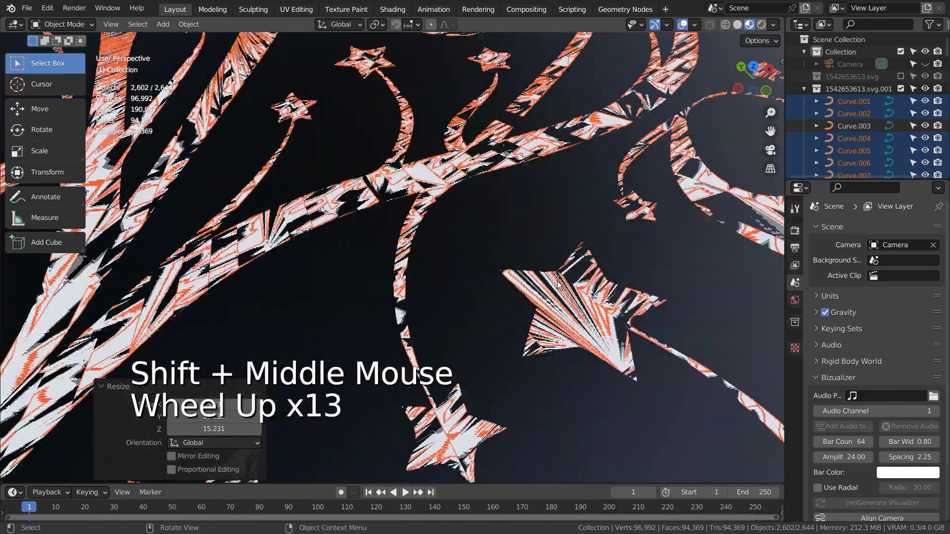
middle_drag(558, 285, 385, 188)
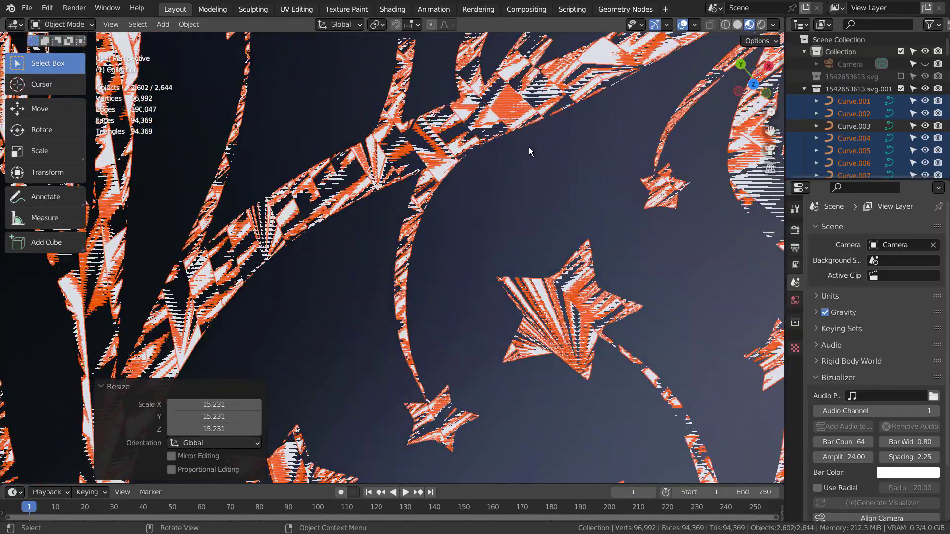
middle_drag(679, 378, 576, 311)
scroll(692, 254, down, 4)
scroll(693, 253, down, 4)
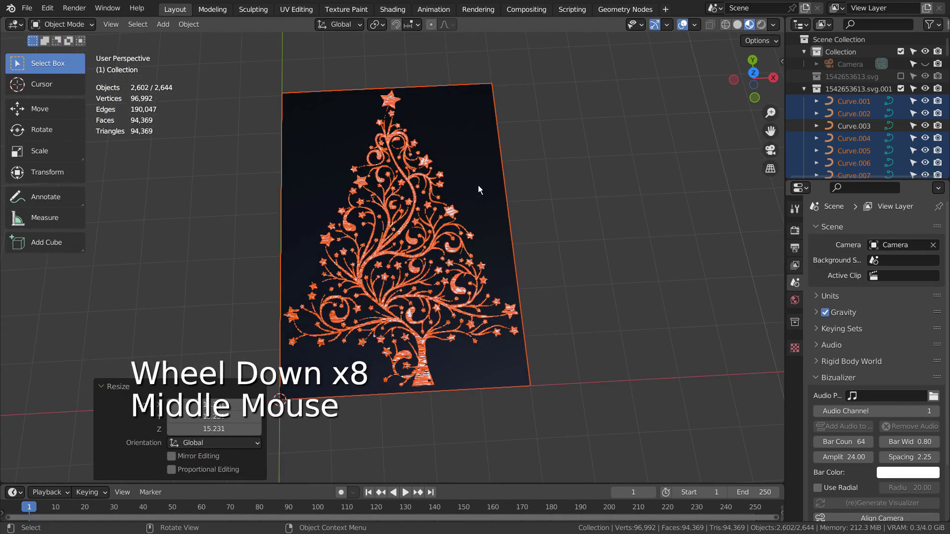
middle_drag(478, 185, 456, 237)
right_click(456, 237)
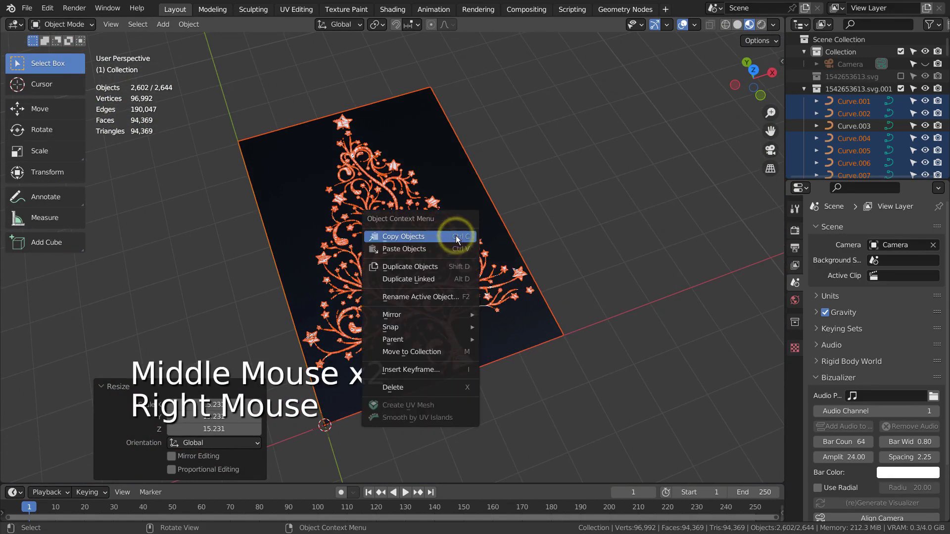
right_click(531, 313)
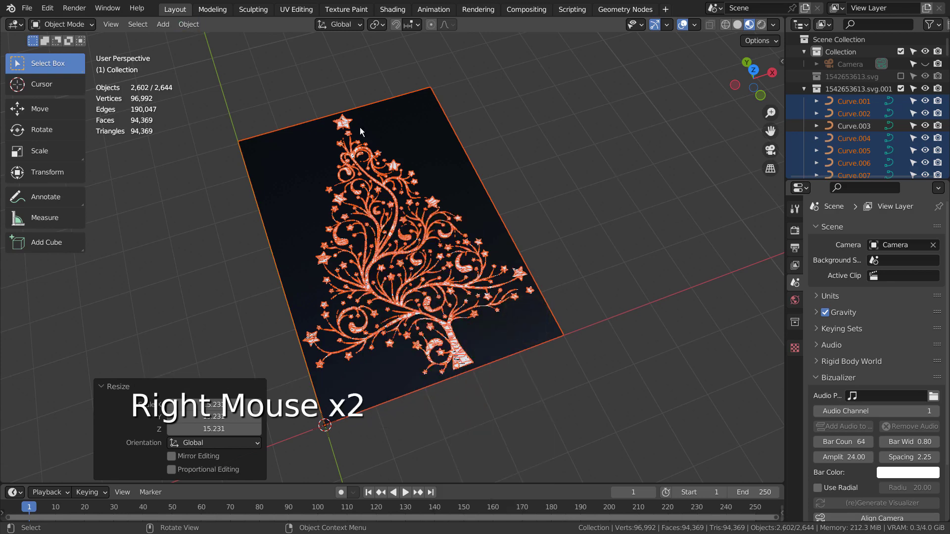
click(431, 185)
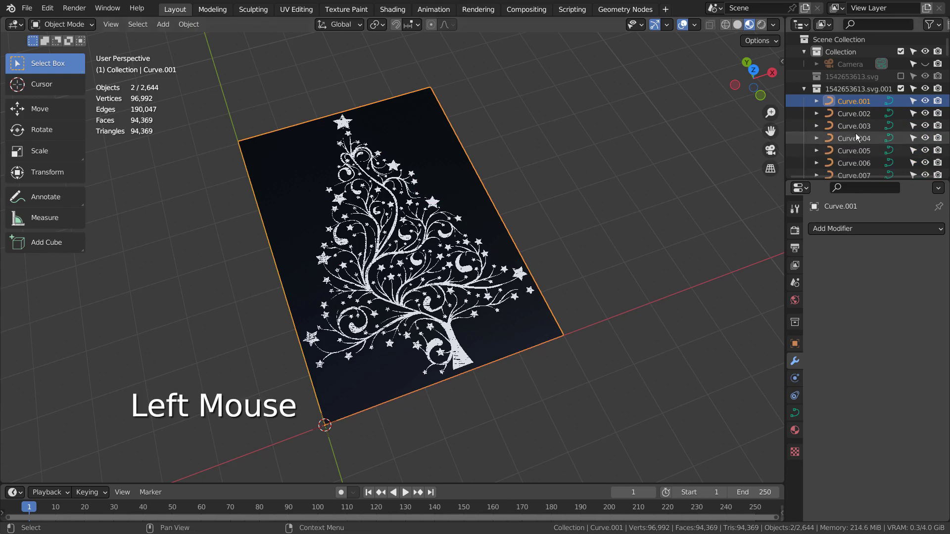
double_click(856, 90)
right_click(854, 94)
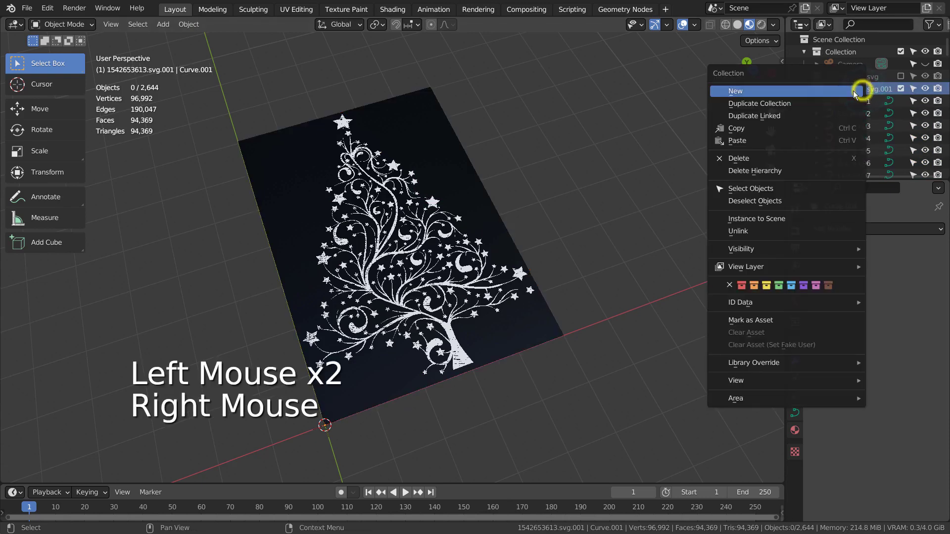
click(823, 188)
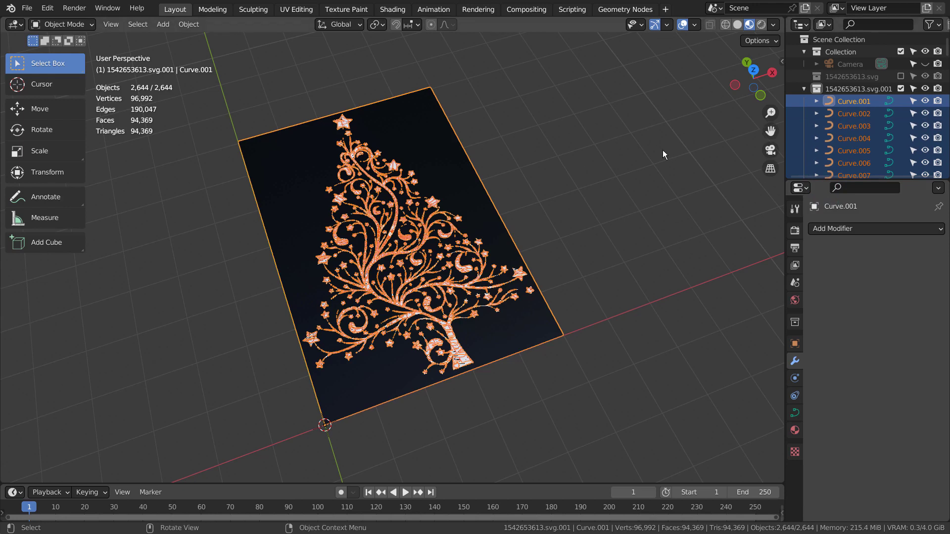
key(ctrl)
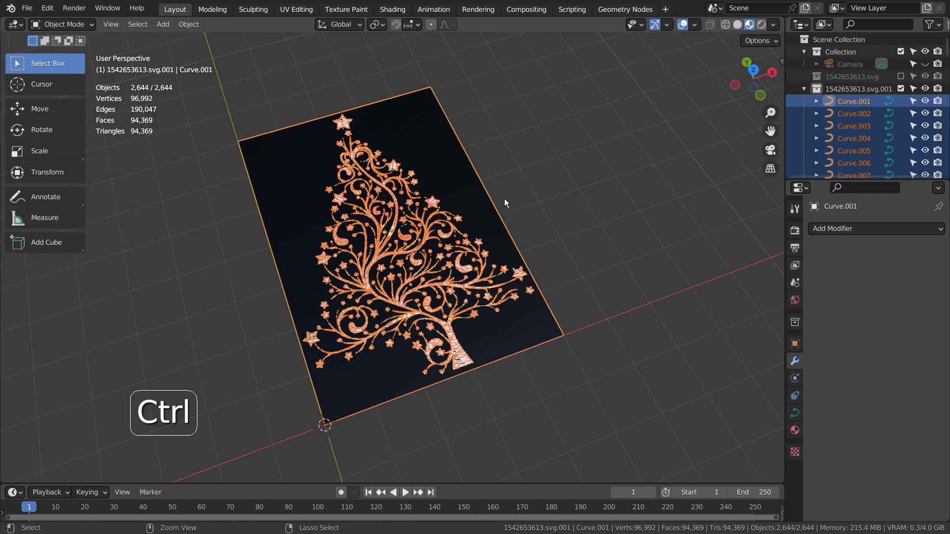
key(ctrl+j)
scroll(443, 255, up, 5)
middle_drag(435, 273, 467, 303)
scroll(475, 245, down, 3)
key(ctrl+z)
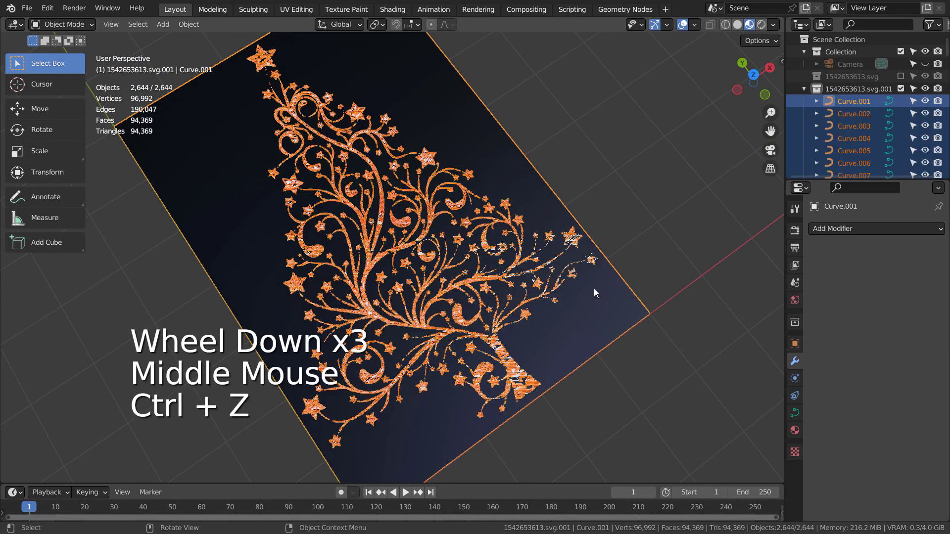
scroll(604, 311, up, 2)
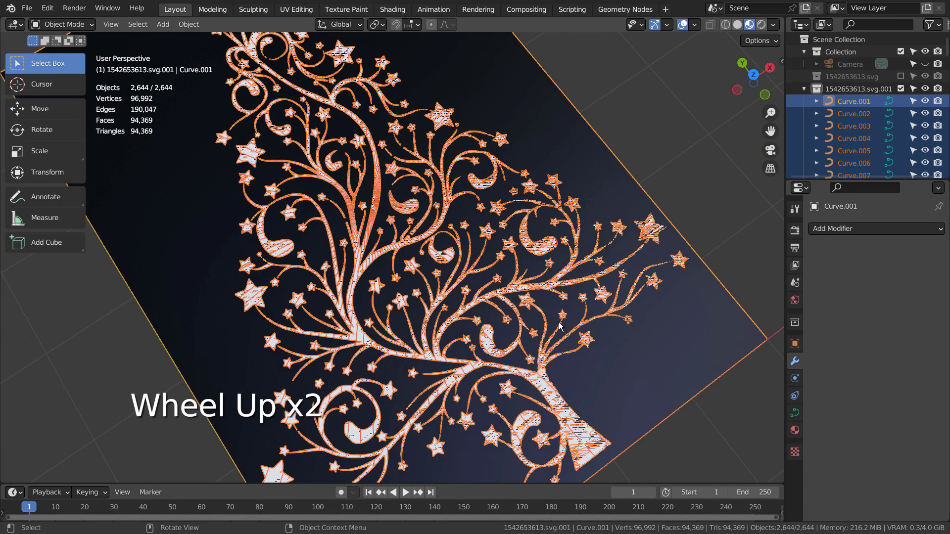
middle_drag(561, 328, 581, 262)
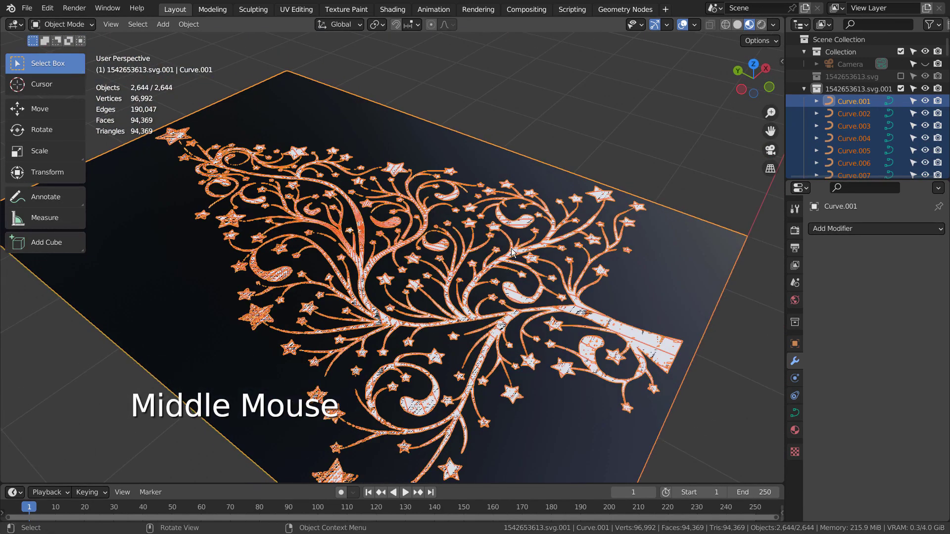
scroll(512, 251, down, 2)
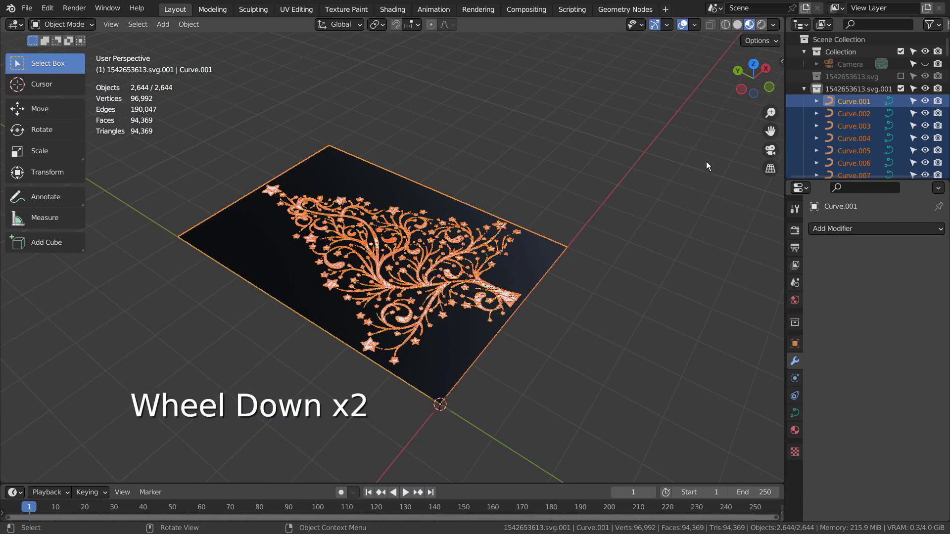
Select the dark background plane Curve.001 and delete it
click(902, 89)
click(903, 89)
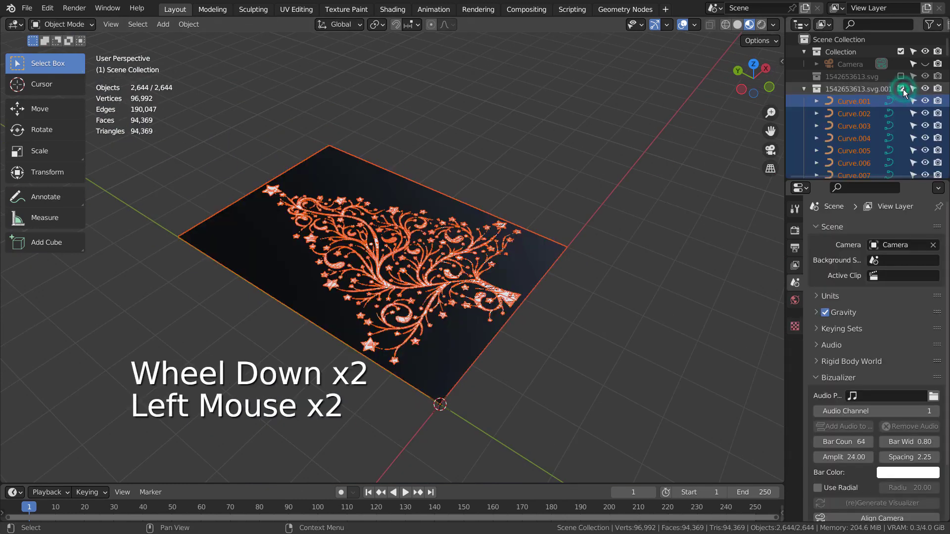
click(546, 191)
click(507, 296)
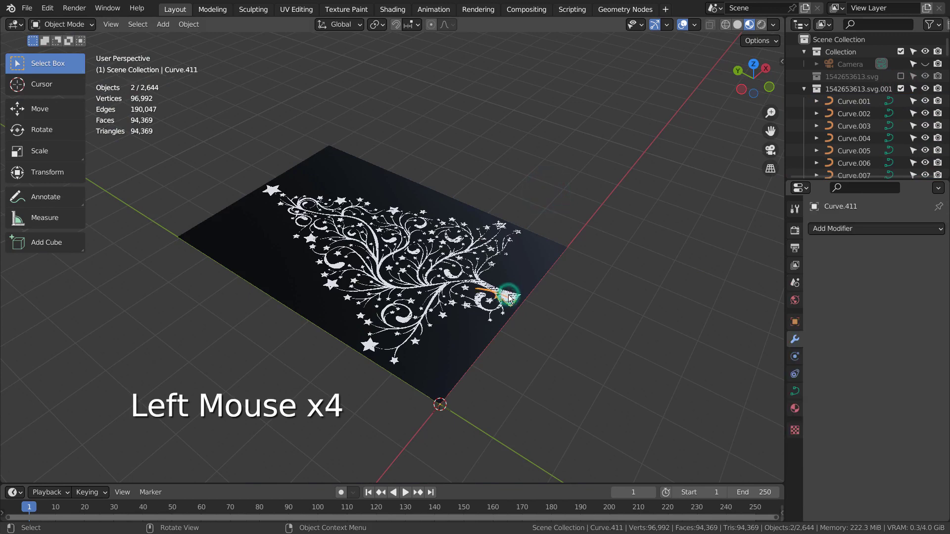
click(844, 101)
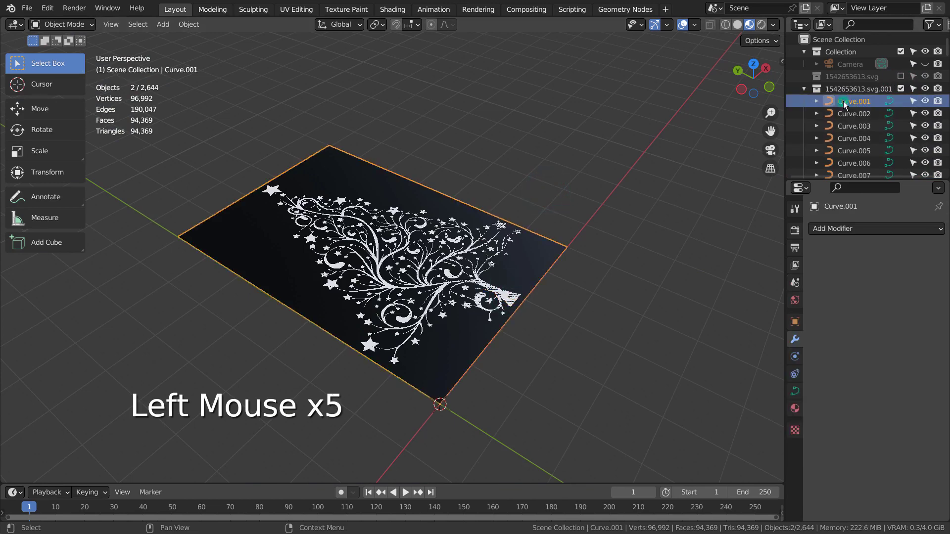
key(x)
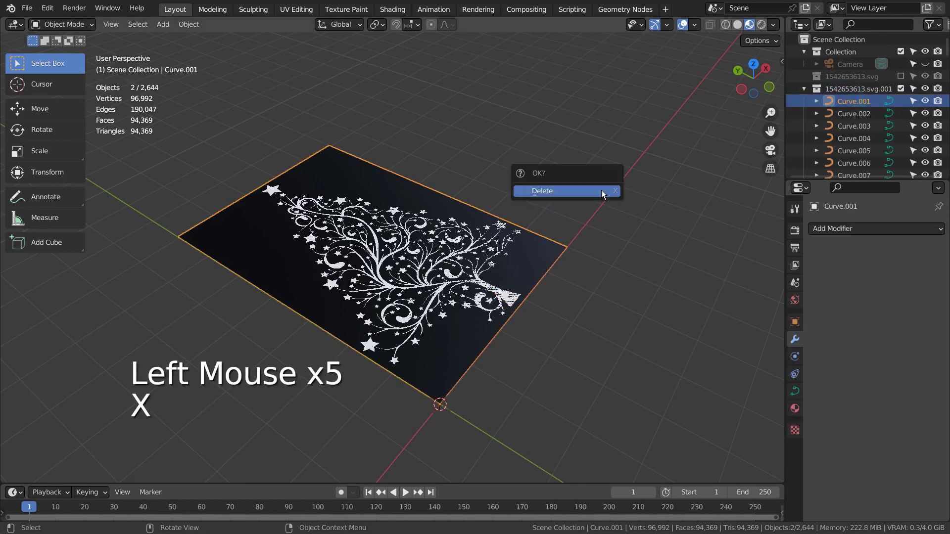
click(601, 190)
Box-select all the remaining filigree tree pieces and view them from lower down
click(600, 232)
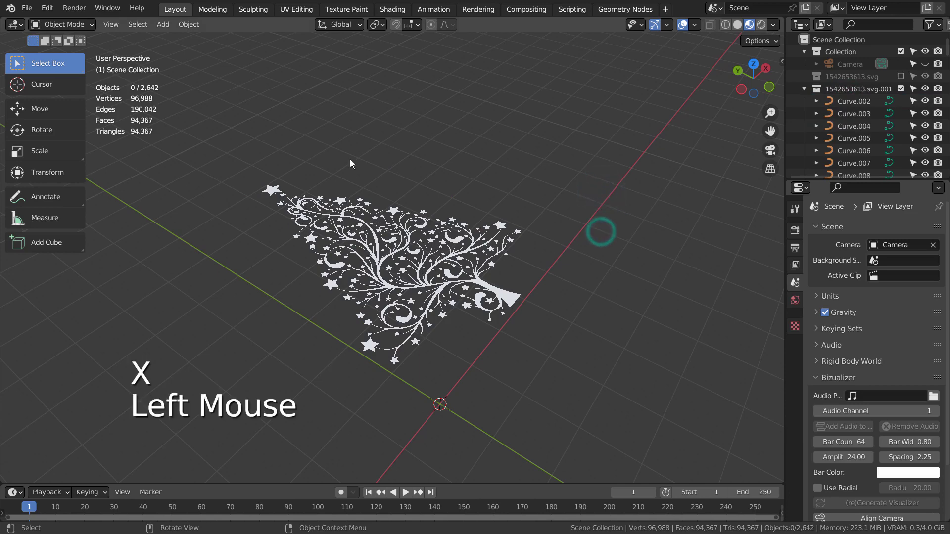
key(b)
drag(246, 144, 589, 369)
middle_drag(589, 369, 614, 357)
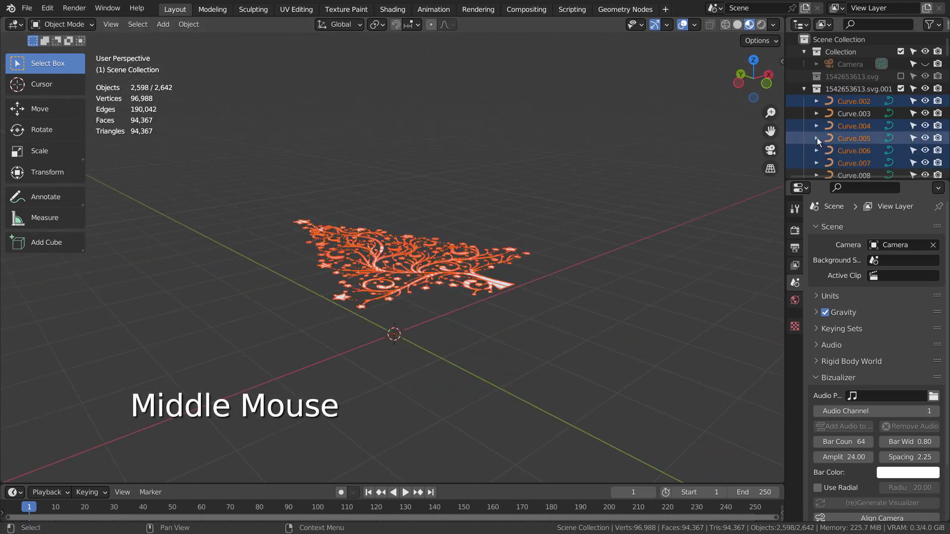
Select all objects in the svg.001 tree collection from the Outliner
shift+click(846, 113)
click(846, 114)
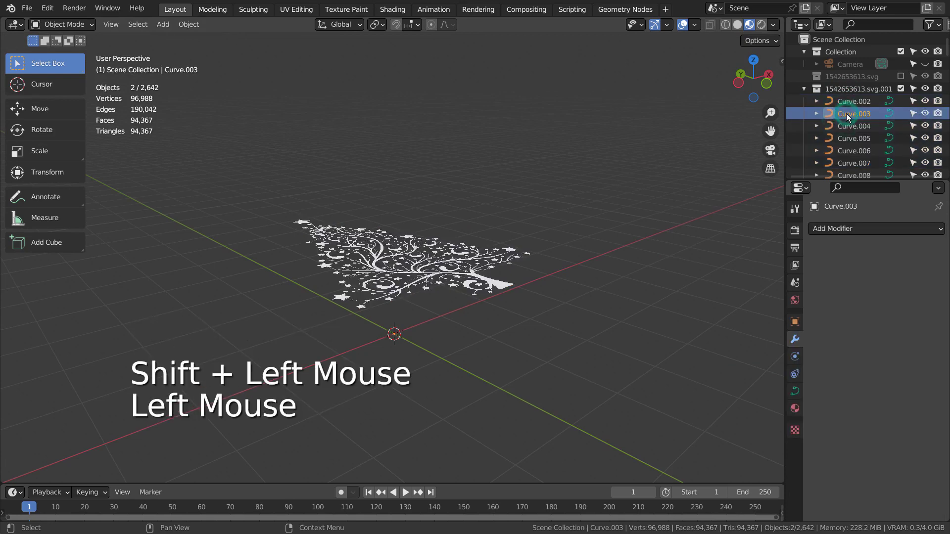
click(848, 101)
right_click(852, 86)
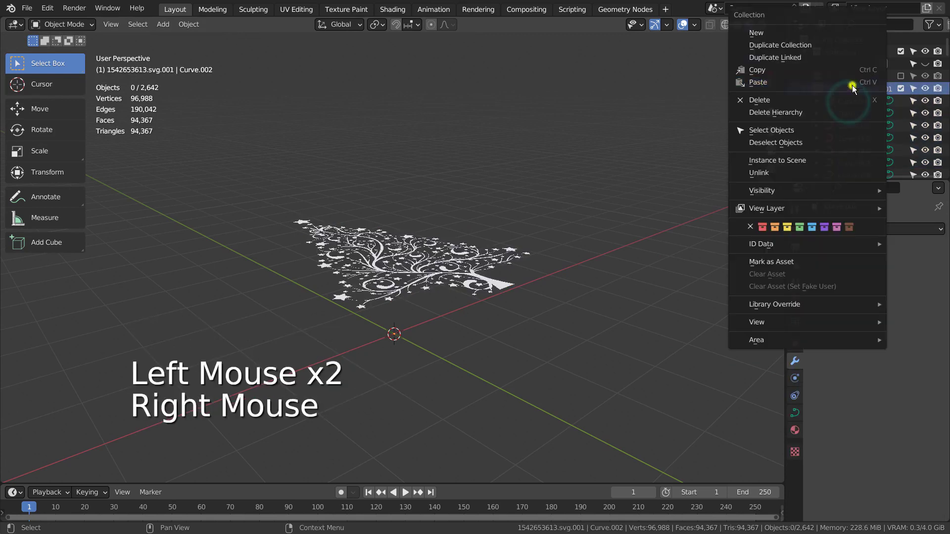
click(821, 131)
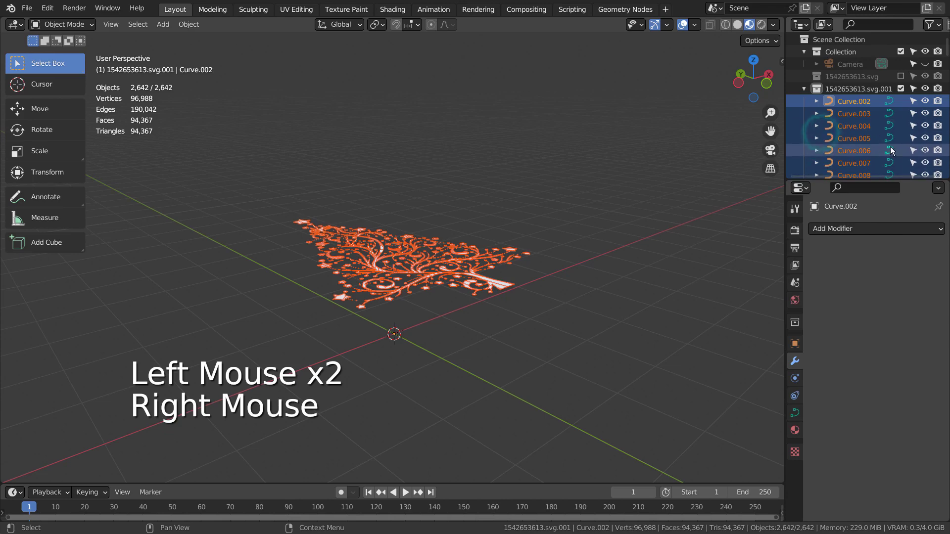
Convert all the selected tree curves to meshes
middle_drag(535, 246, 580, 263)
scroll(534, 282, up, 3)
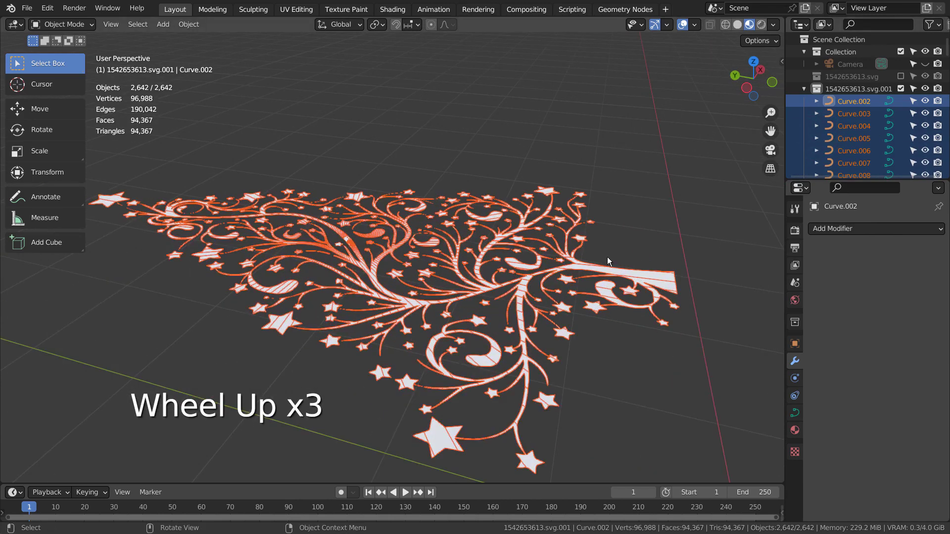
right_click(595, 268)
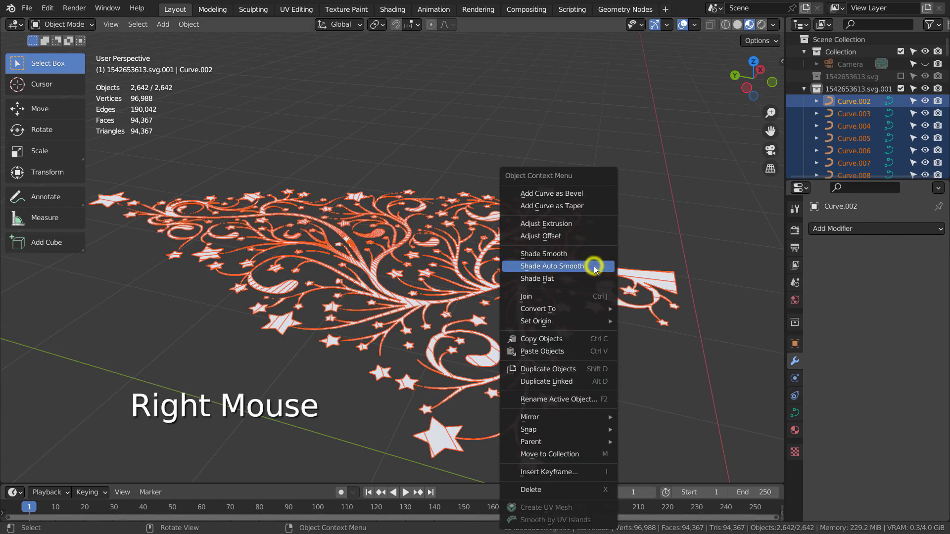
mouse_move(603, 312)
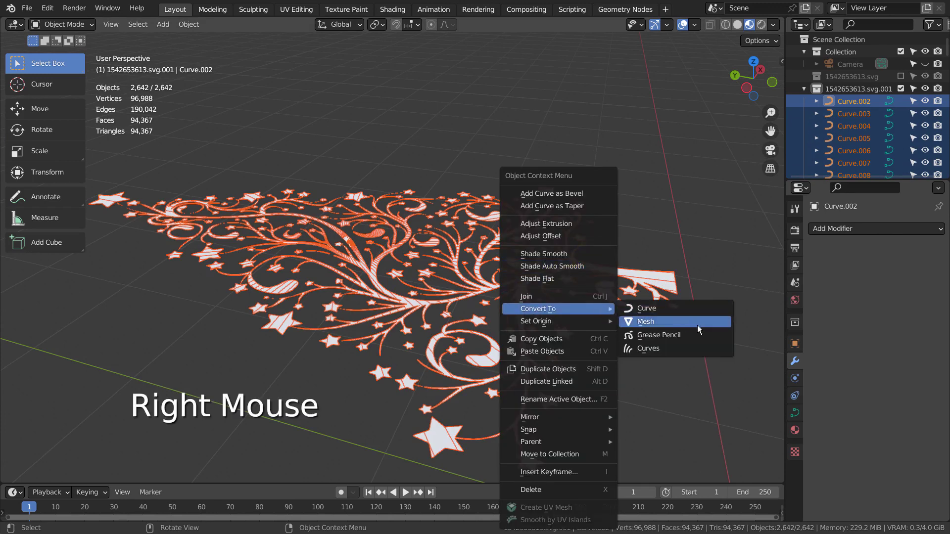
click(665, 323)
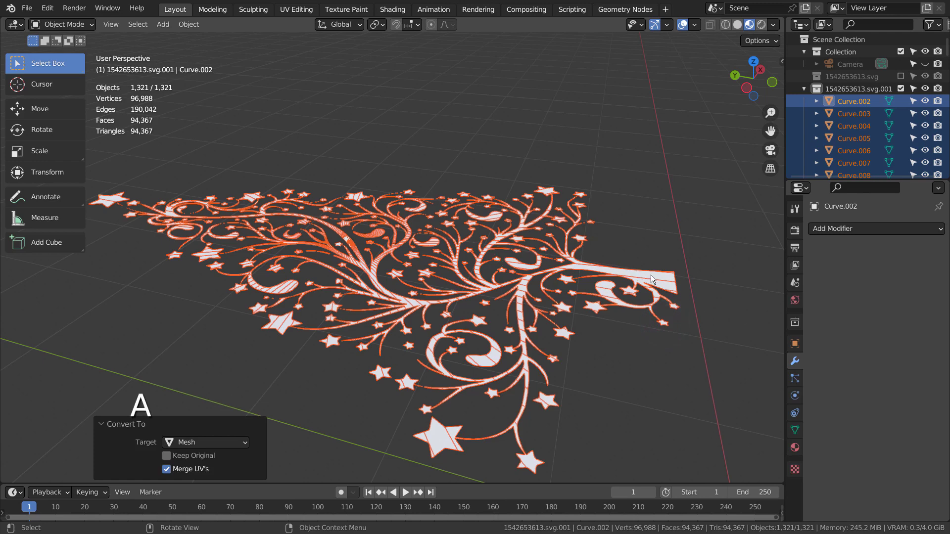
Extrude all of the tree's filigree geometry upward by 0.1363 m to give it solid thickness
key(Tab)
key(a)
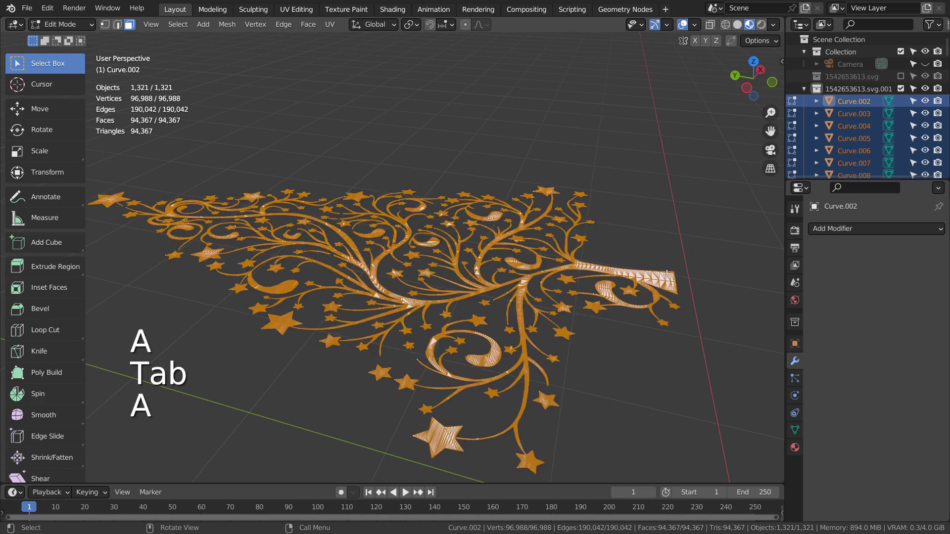
key(e)
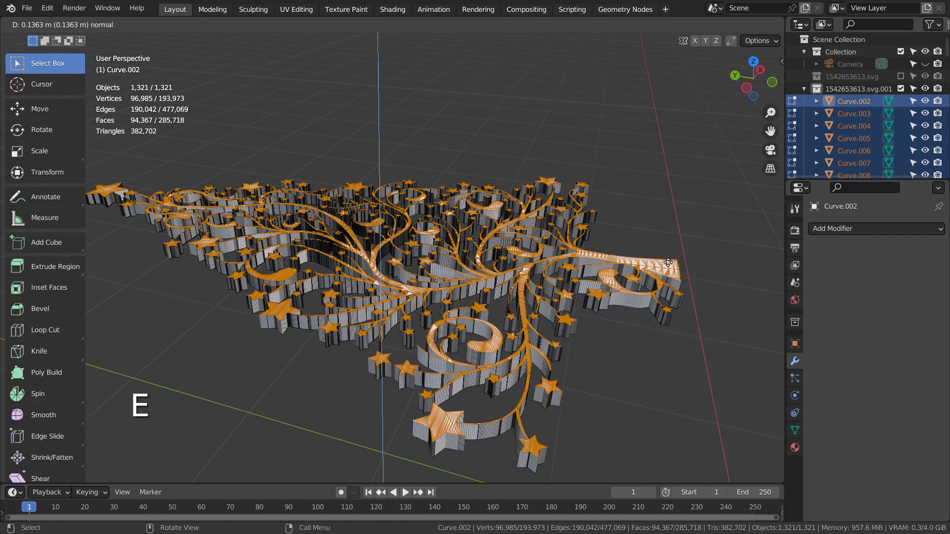
click(668, 263)
key(Tab)
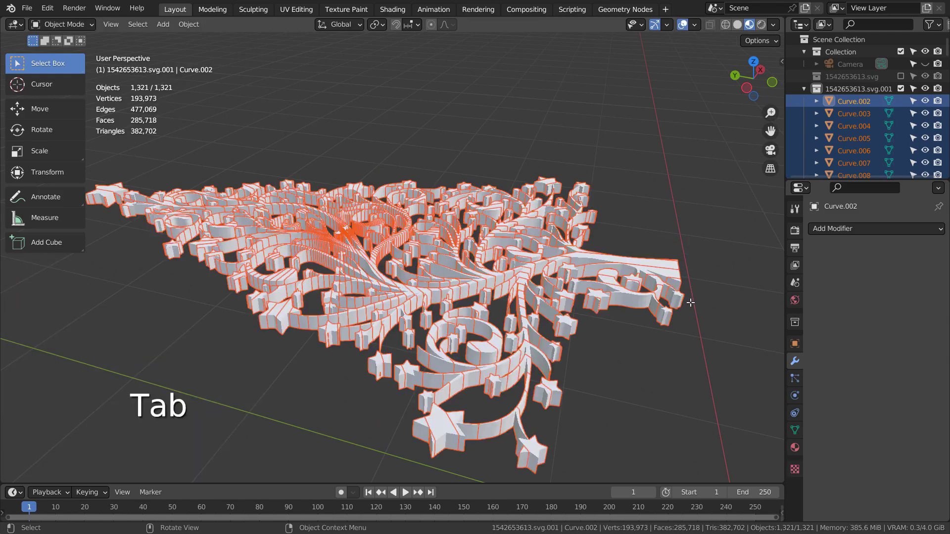
From a low side view, select the small stray piece below the tree
middle_drag(672, 245, 651, 217)
click(655, 305)
click(620, 367)
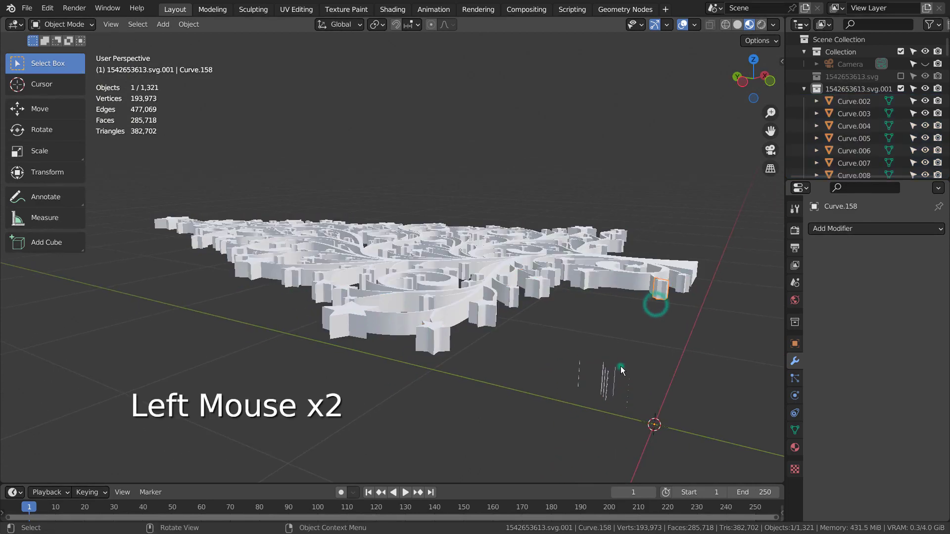